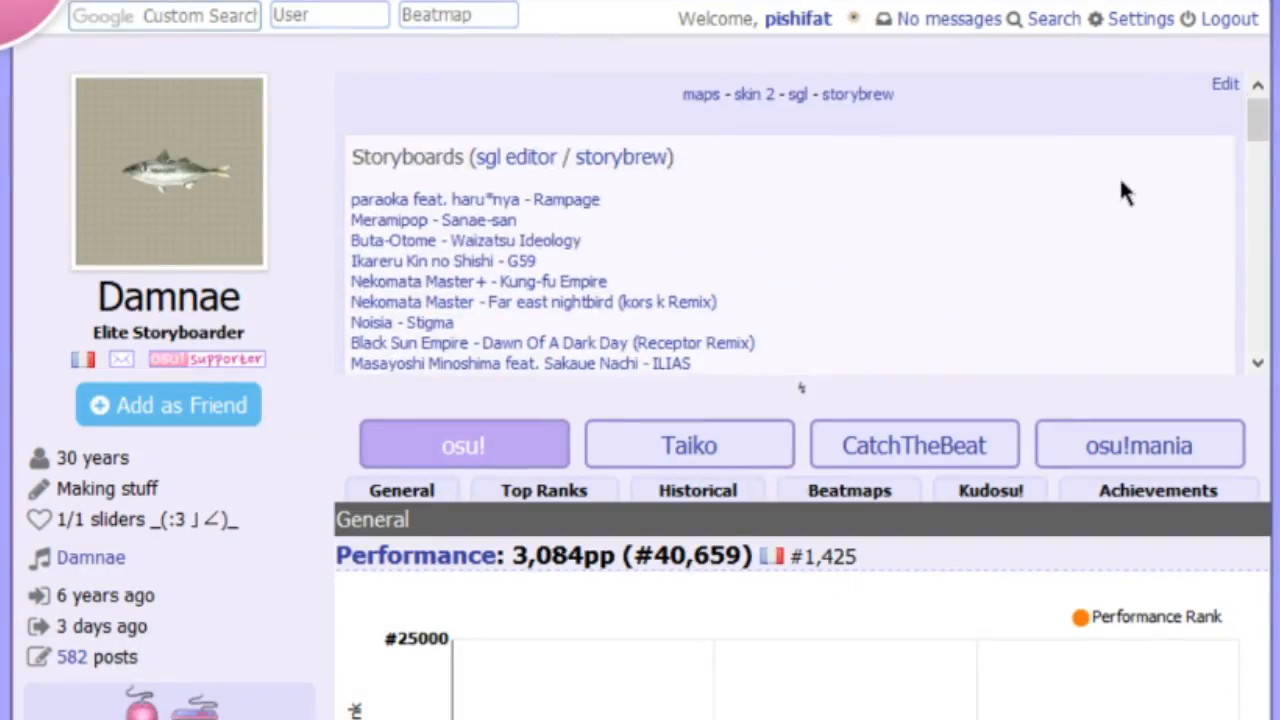
{"action": "scroll", "coordinate": [1120, 194], "scroll_direction": "down", "scroll_amount": 5}
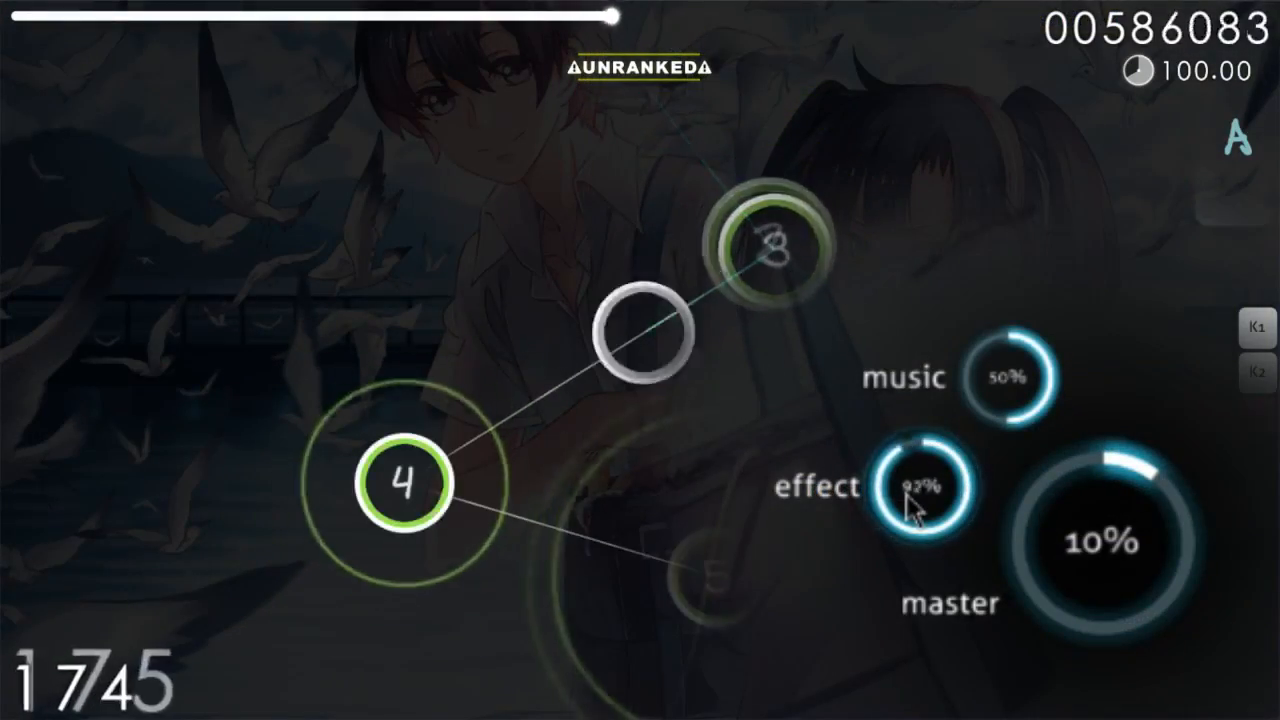
Step: Adjust the effect volume while the beatmap is playing
{"action": "scroll", "coordinate": [910, 494], "scroll_direction": "up", "scroll_amount": 5}
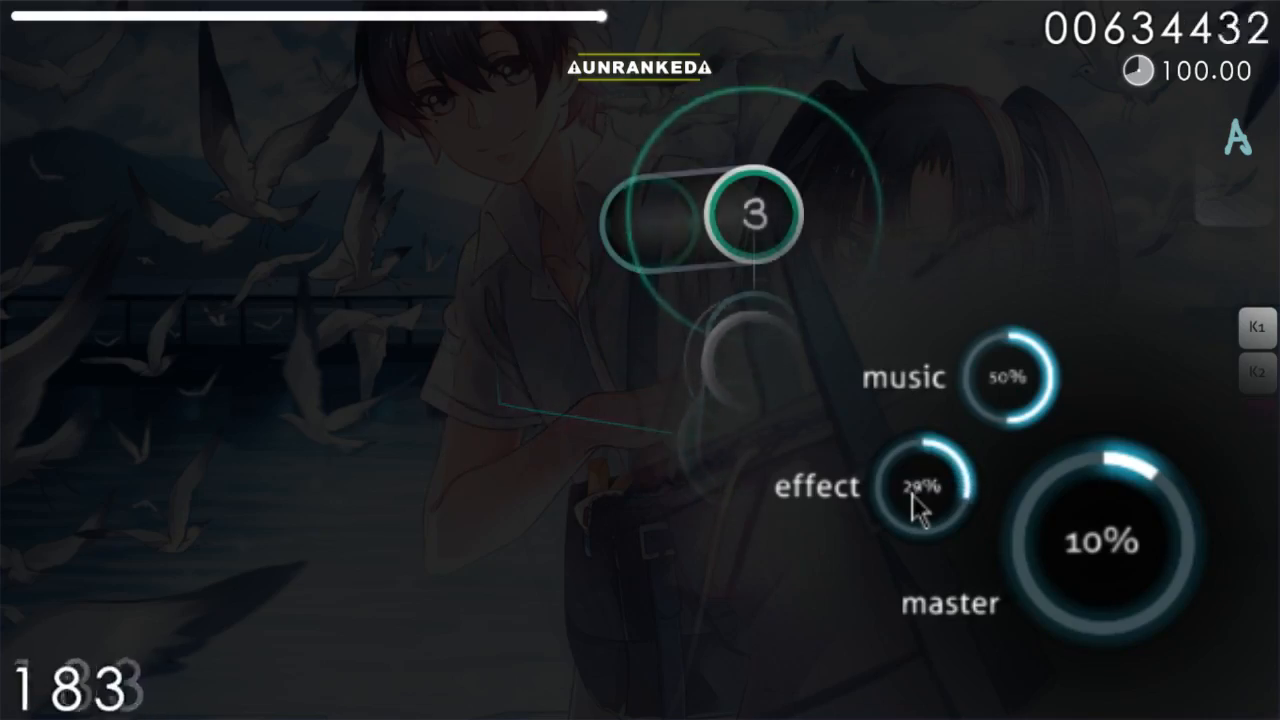
{"action": "scroll", "coordinate": [912, 494], "scroll_direction": "up", "scroll_amount": 5}
{"action": "scroll", "coordinate": [912, 494], "scroll_direction": "down", "scroll_amount": 2}
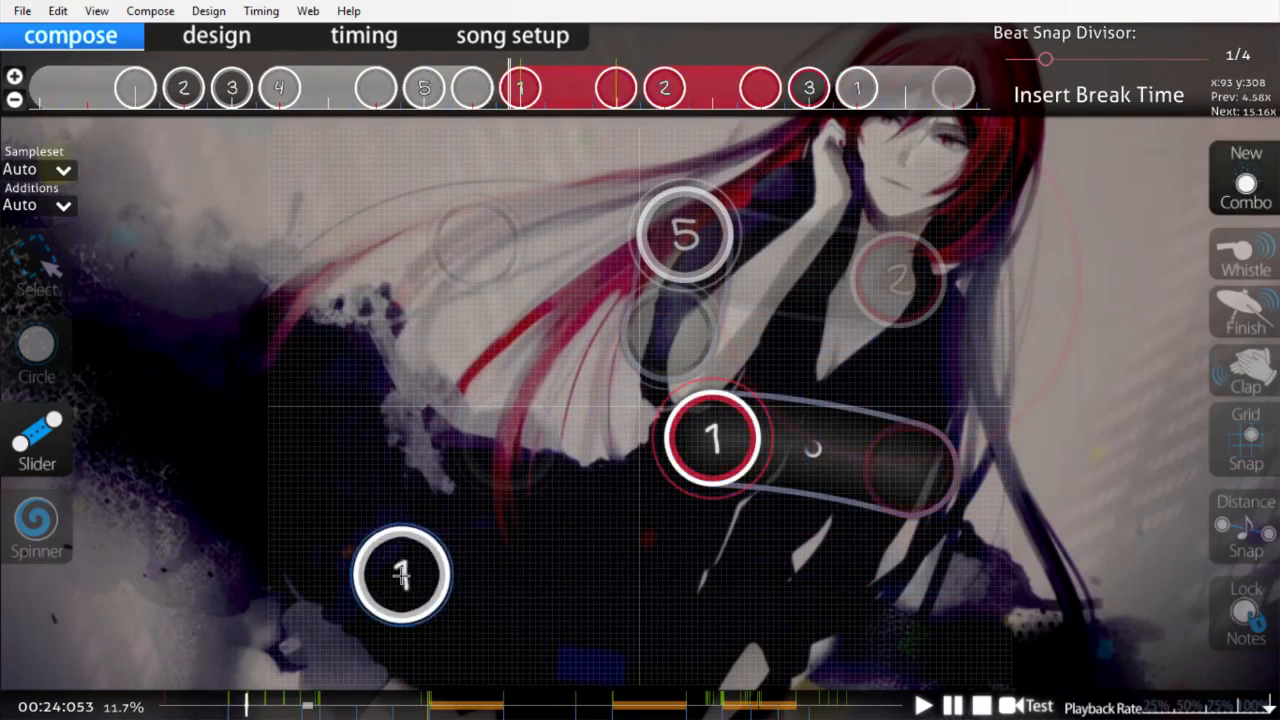
{"action": "mouse_move", "coordinate": [463, 377]}
{"action": "left_mouse_down"}
{"action": "mouse_move", "coordinate": [320, 374]}
{"action": "mouse_move", "coordinate": [563, 449]}
{"action": "mouse_move", "coordinate": [323, 374]}
{"action": "mouse_move", "coordinate": [453, 393]}
{"action": "left_mouse_up"}
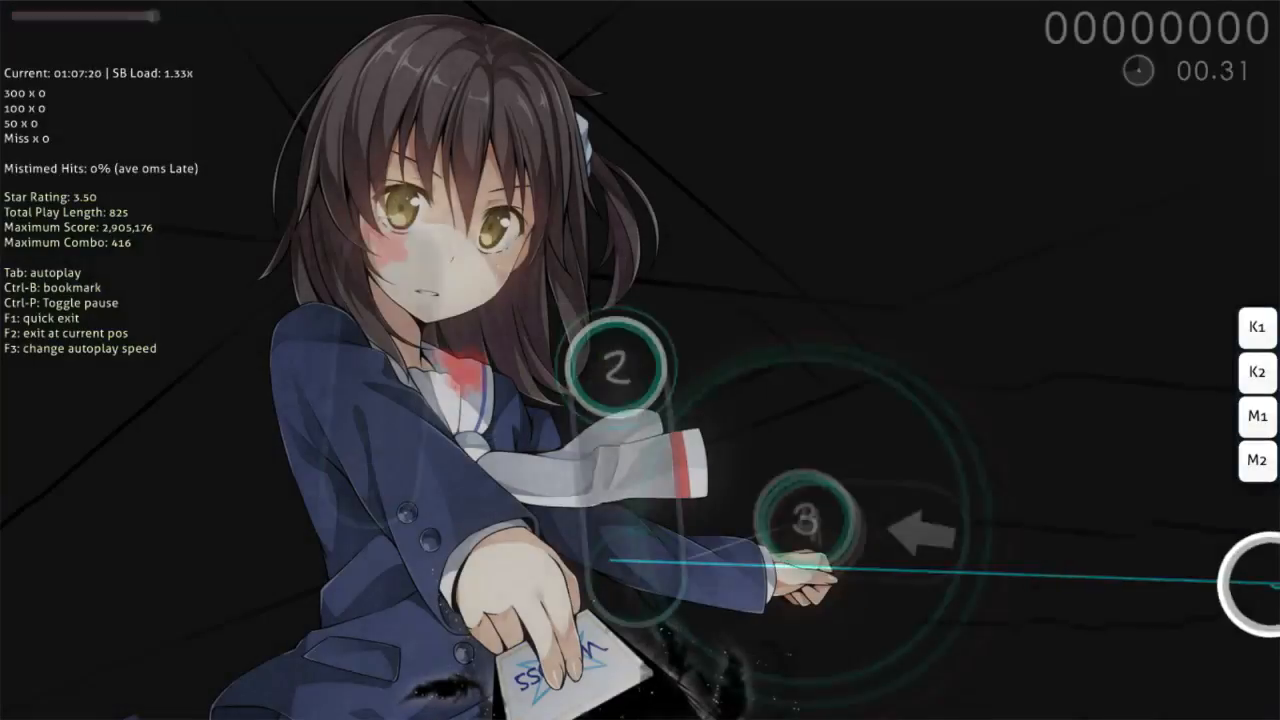
Step: Test-play the beatmap from about 01:07, hitting the notes in time with alternating taps
{"action": "key", "text": "z"}
{"action": "key", "text": "x"}
{"action": "key", "text": "z"}
{"action": "key", "text": "x"}
{"action": "key", "text": "z"}
{"action": "key", "text": "x"}
{"action": "key", "text": "z"}
{"action": "key", "text": "z"}
{"action": "key", "text": "z"}
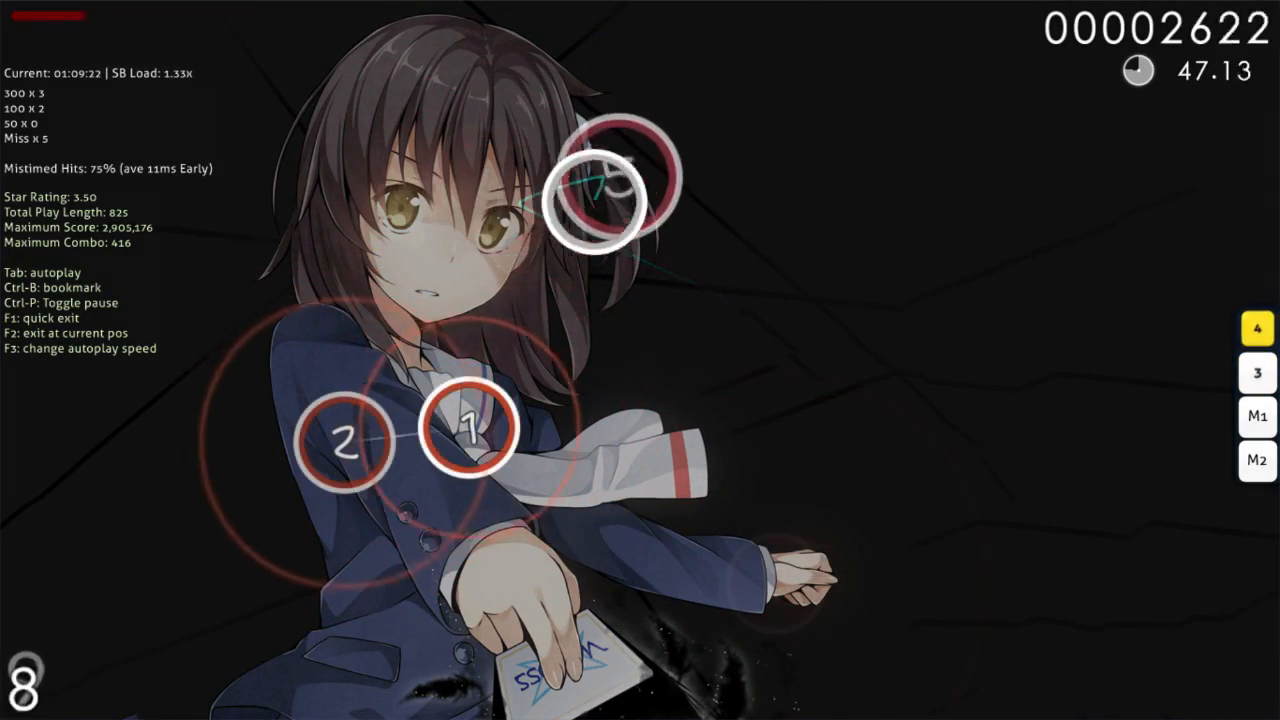
{"action": "key", "text": "z"}
{"action": "key", "text": "x"}
{"action": "key", "text": "z"}
{"action": "key", "text": "x"}
{"action": "key", "text": "z"}
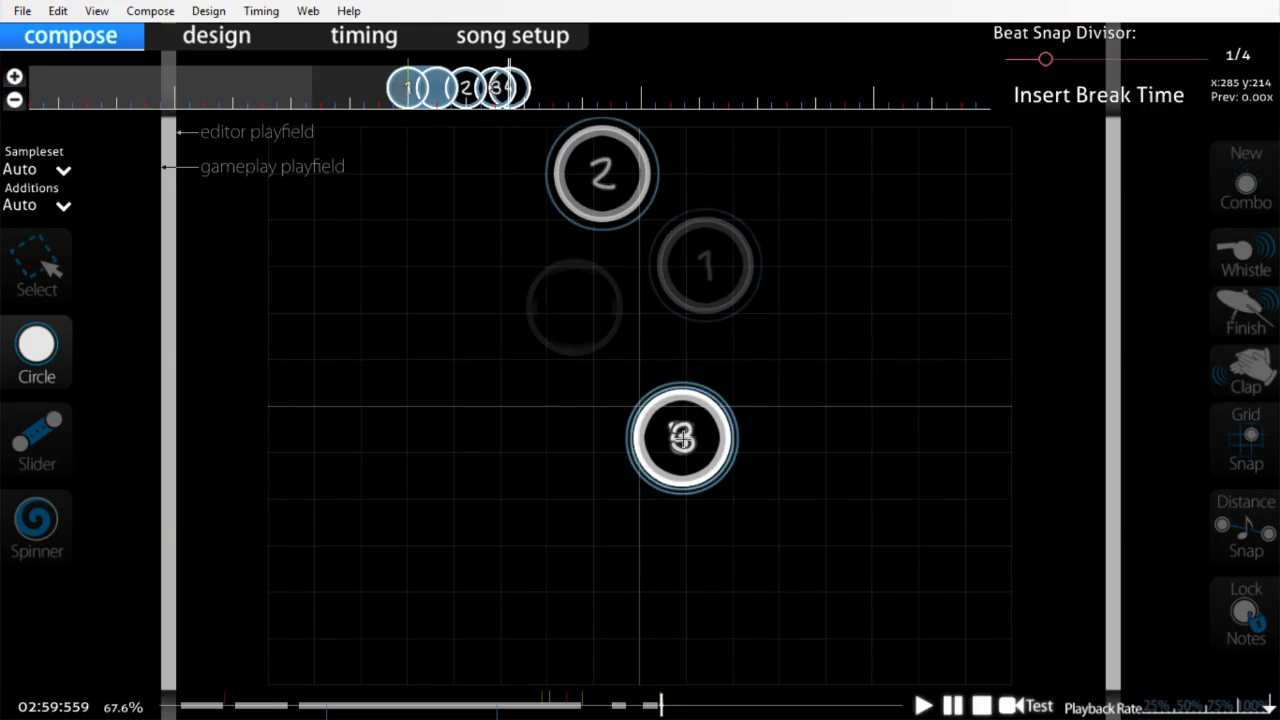
Step: Save the beatmap and test-play it from about 02:59, hitting the slider and the circles that follow
{"action": "key", "text": "F5"}
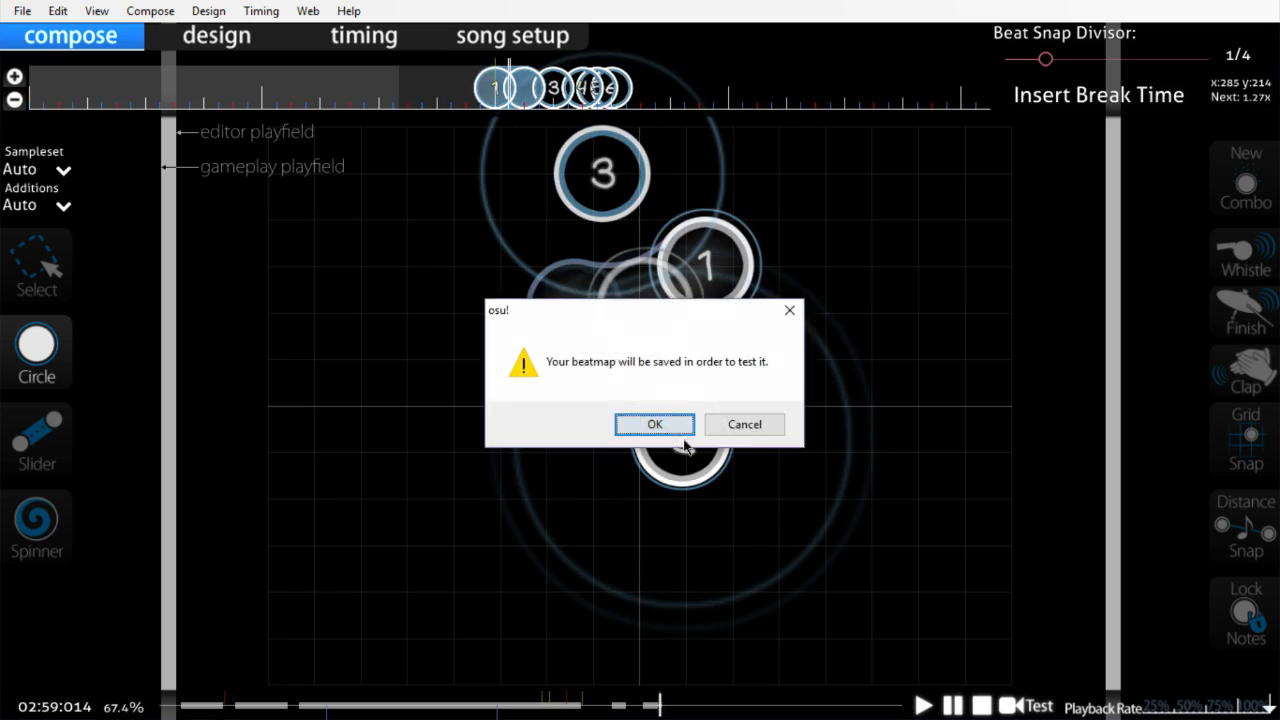
{"action": "key", "text": "Return"}
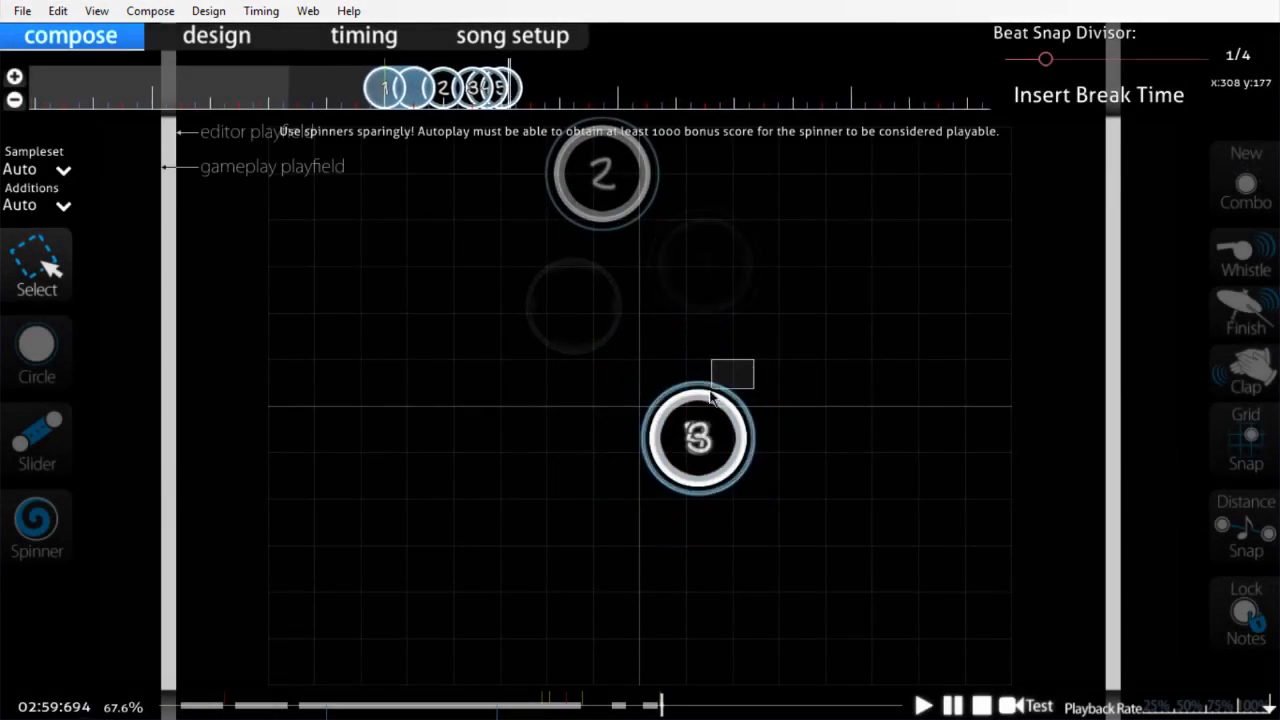
{"action": "key", "text": "F5"}
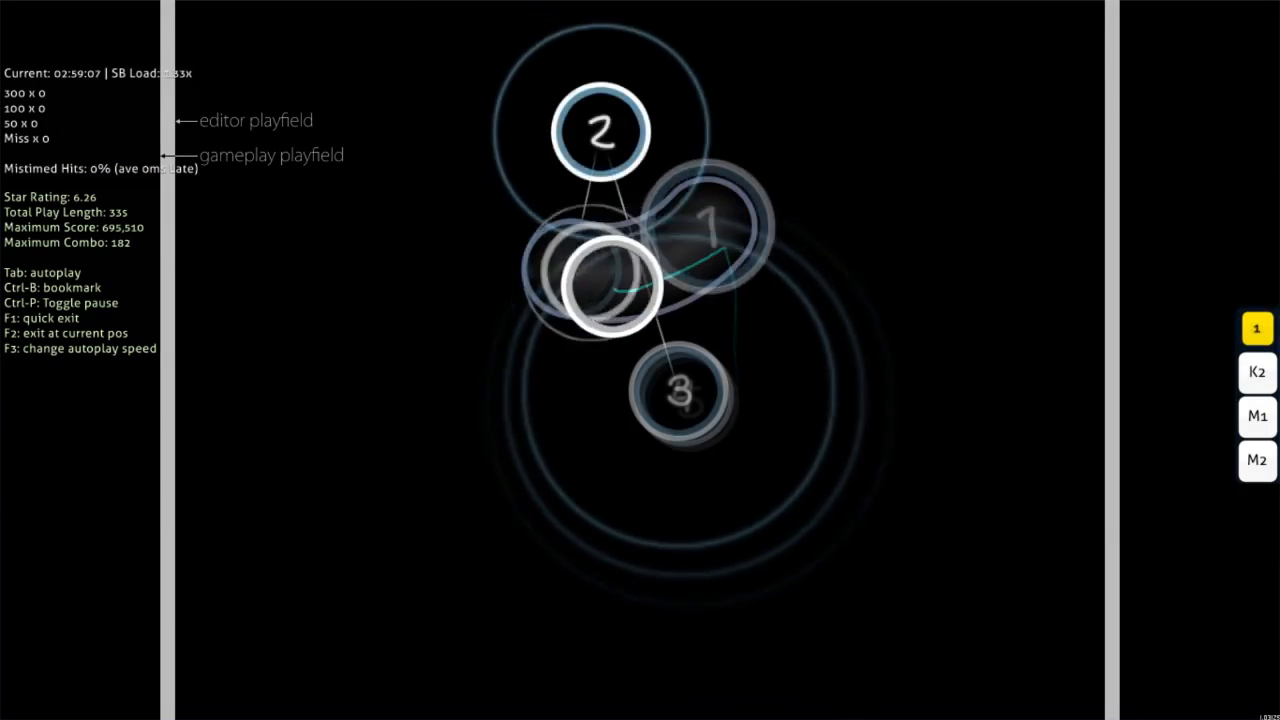
{"action": "key", "text": "z"}
{"action": "key", "text": "z"}
{"action": "key", "text": "x"}
{"action": "key", "text": "z"}
{"action": "key", "text": "z"}
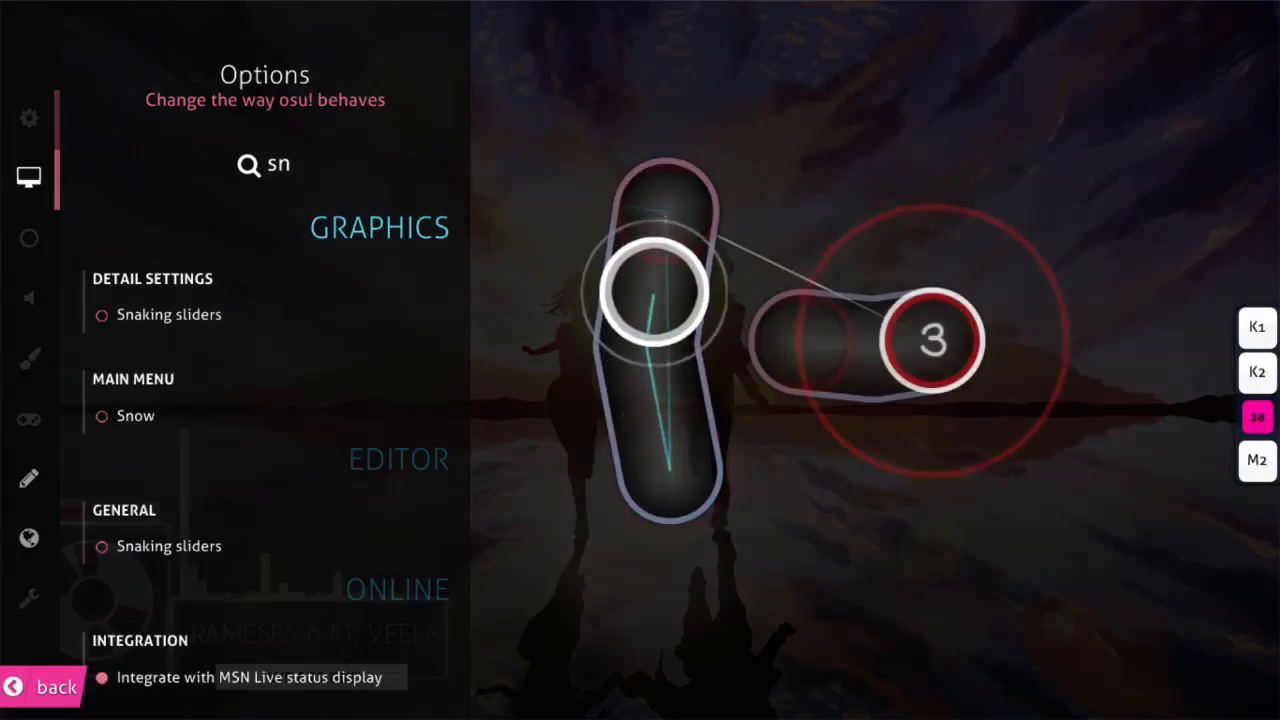
Step: Search the options for "snaking" and turn on Snaking sliders in the graphics detail settings
{"action": "type", "text": "aking"}
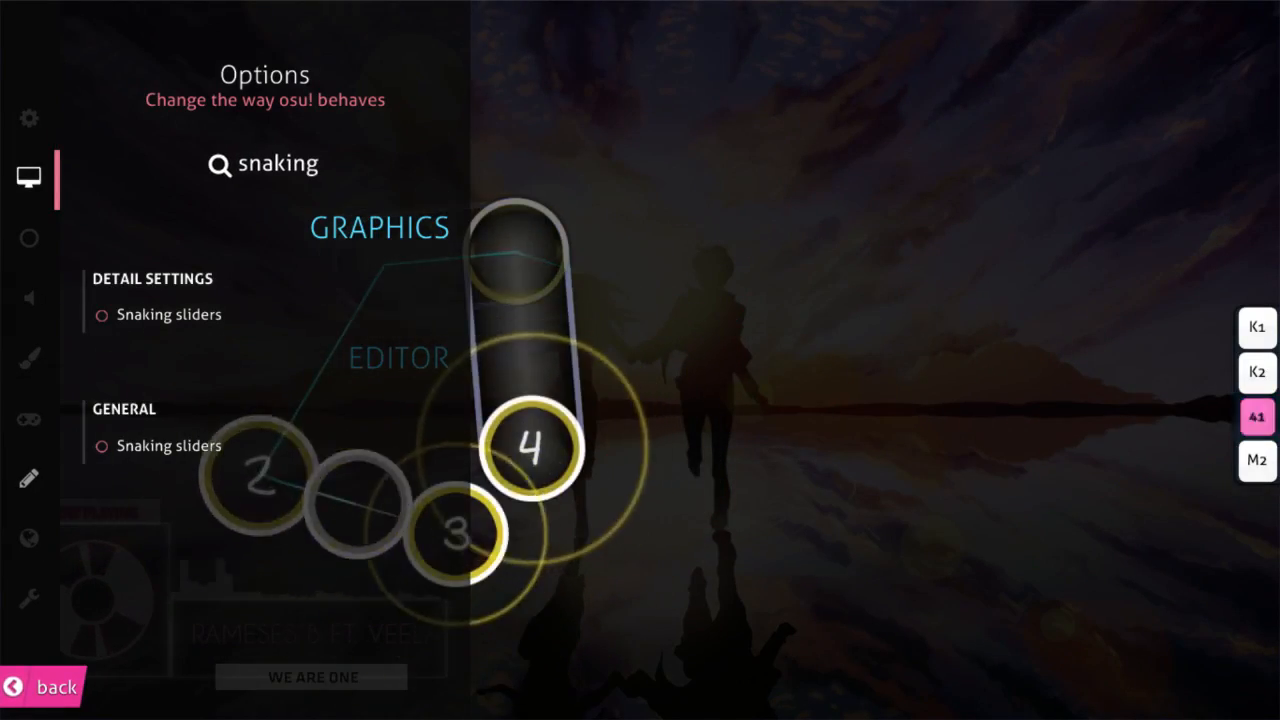
{"action": "left_click", "coordinate": [197, 318]}
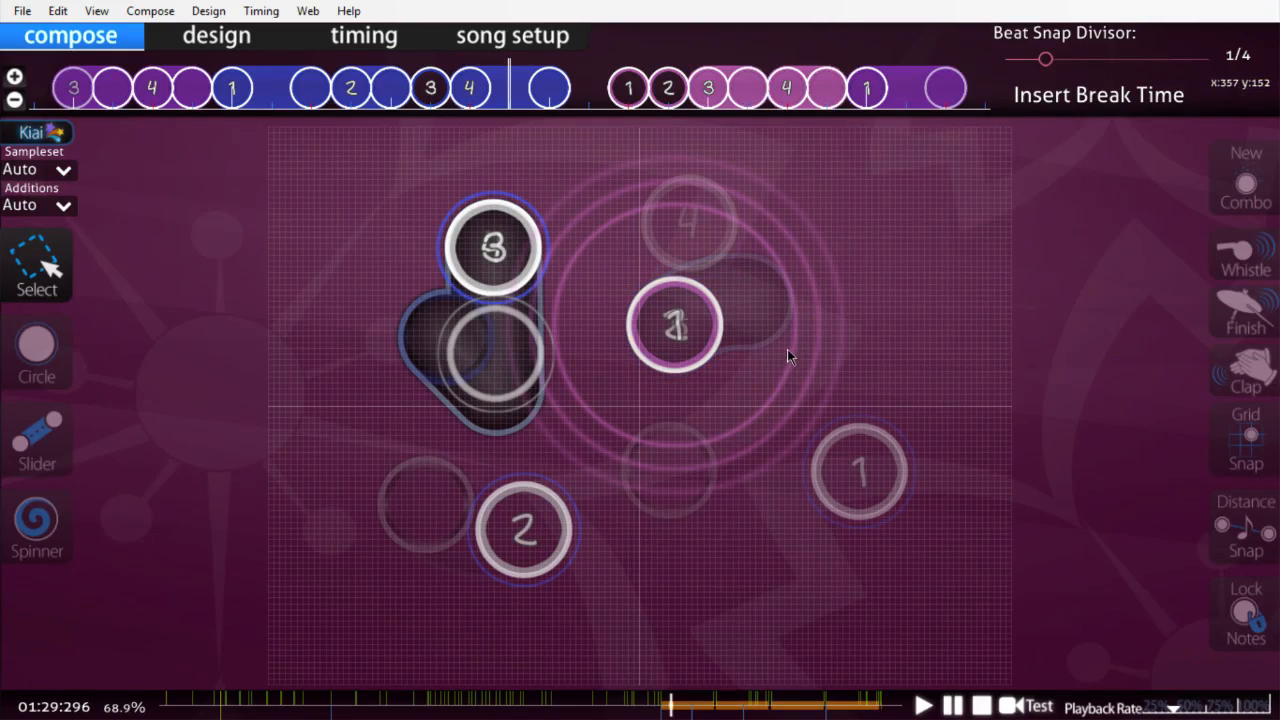
Step: Examine the pink combo's slider 4 around 01:29, selecting it to show its shape and stepping through the timeline
{"action": "left_click", "coordinate": [790, 365]}
{"action": "scroll", "coordinate": [790, 365], "scroll_direction": "down", "scroll_amount": 1}
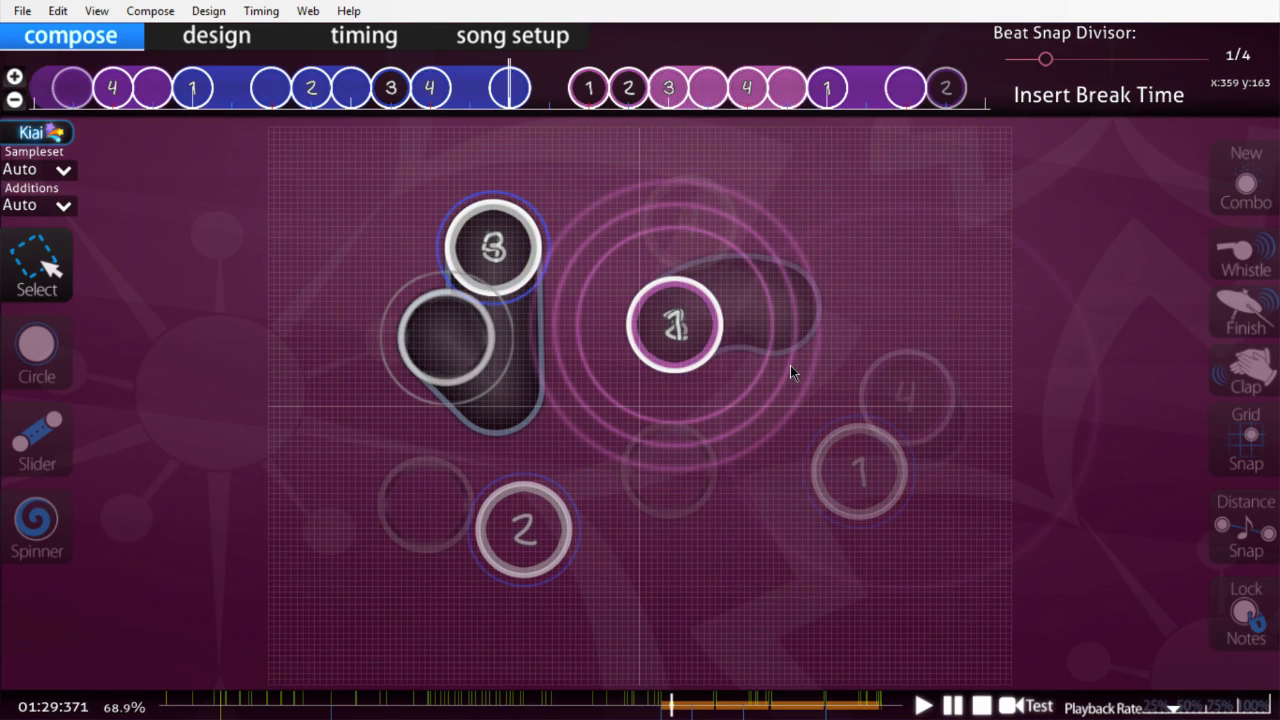
{"action": "left_click", "coordinate": [912, 408]}
{"action": "left_click", "coordinate": [992, 447]}
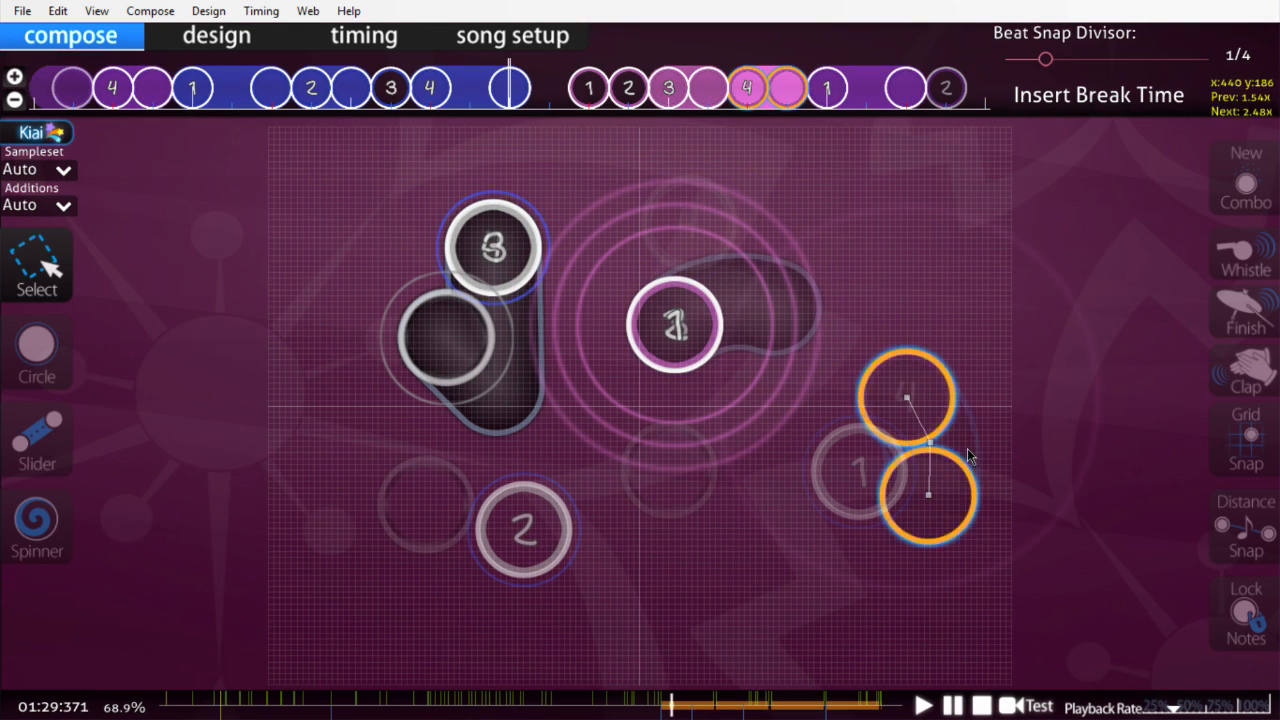
{"action": "scroll", "coordinate": [992, 457], "scroll_direction": "down", "scroll_amount": 2}
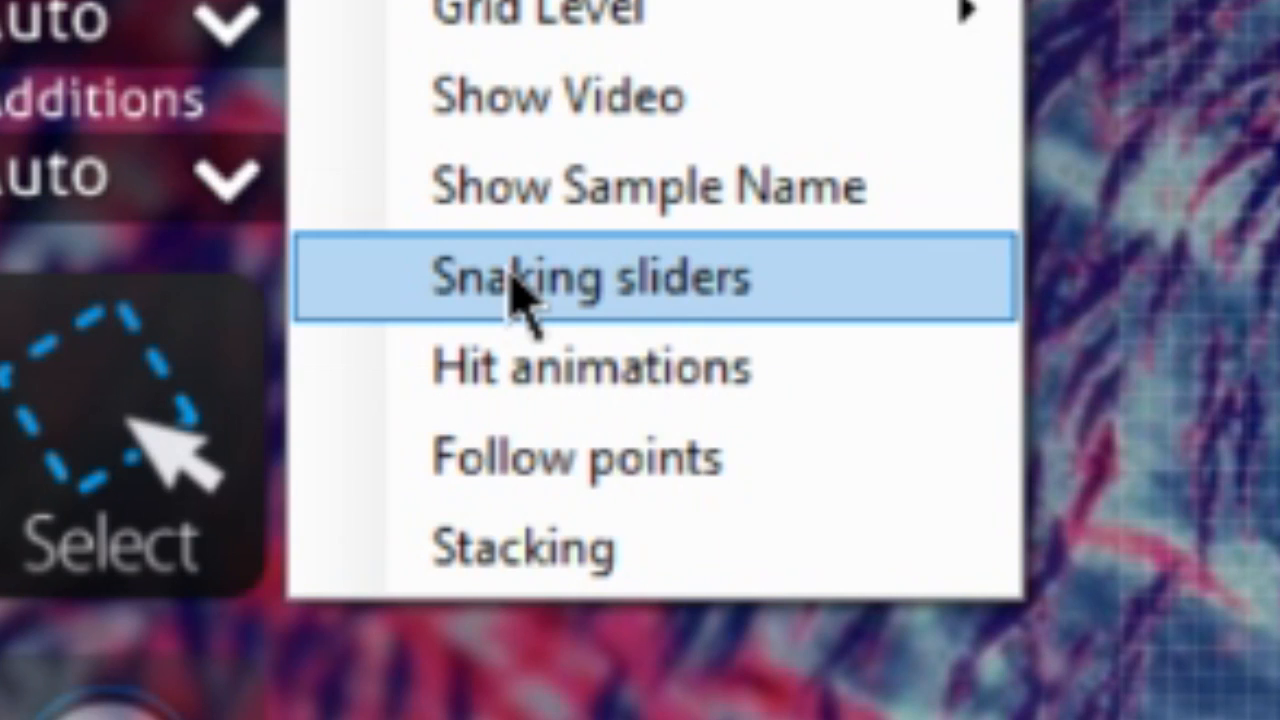
Step: Toggle Snaking sliders in the editor's view options
{"action": "left_click", "coordinate": [515, 290]}
Step: Position slider 2 in the upper-right playfield and place hit circles 3 and 4 after it, around 01:39
{"action": "left_click_drag", "start_coordinate": [670, 352], "coordinate": [862, 312]}
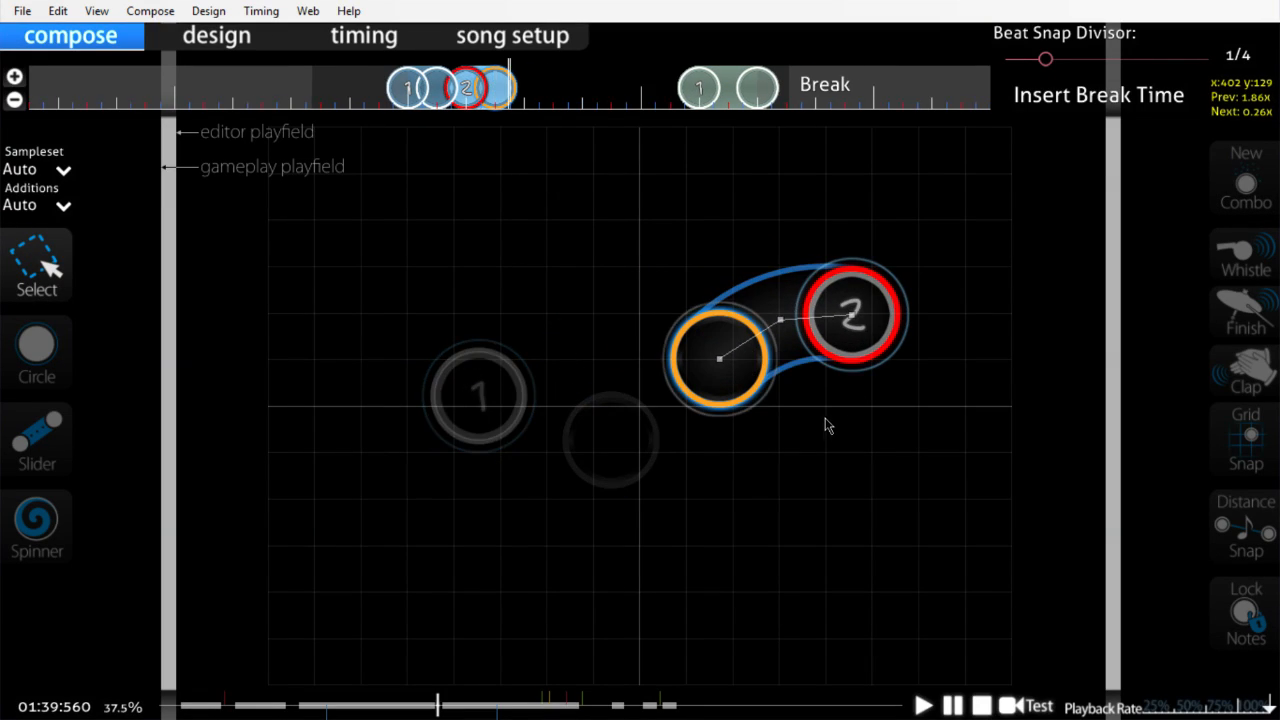
{"action": "key", "text": "2"}
{"action": "left_click", "coordinate": [651, 525]}
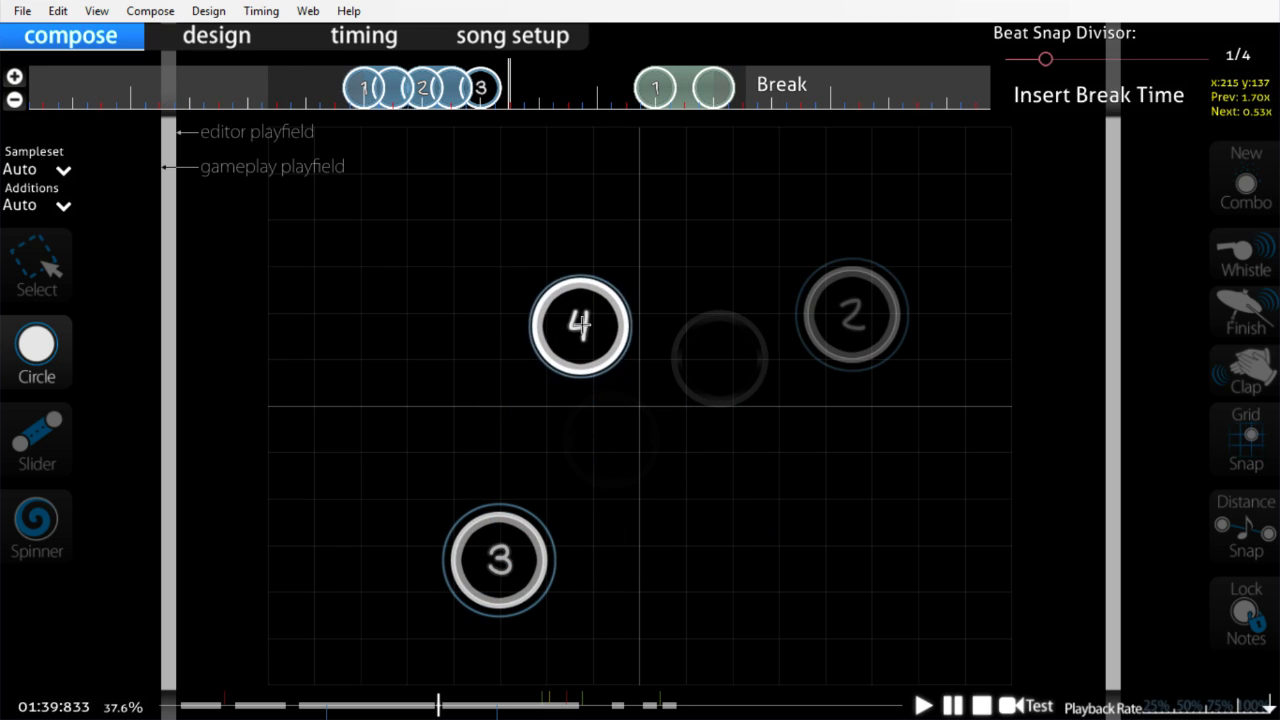
Step: Draw a short straight slider 5 at 01:40:015 in the lower-right playfield, running rightward
{"action": "key", "text": "3"}
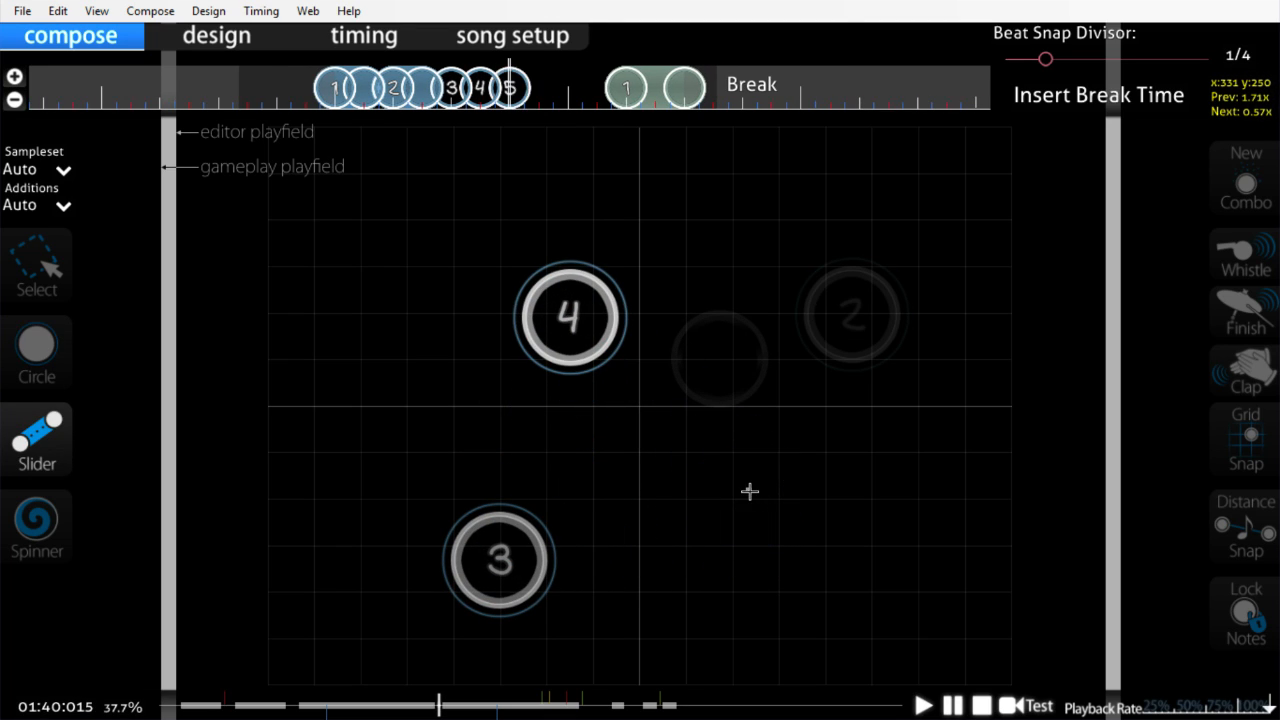
{"action": "left_click", "coordinate": [750, 491]}
{"action": "right_click", "coordinate": [920, 511]}
{"action": "key", "text": "1"}
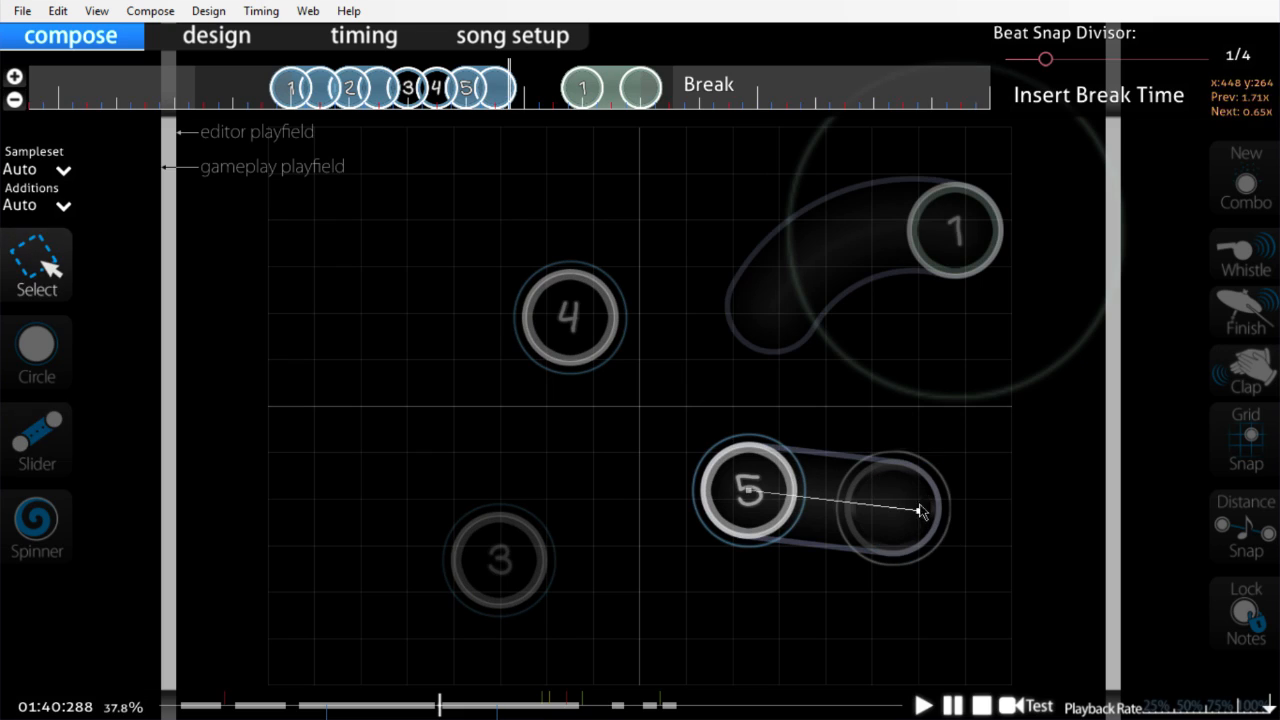
Step: Turn on Hit animations in the editor's view options
{"action": "left_click", "coordinate": [866, 265]}
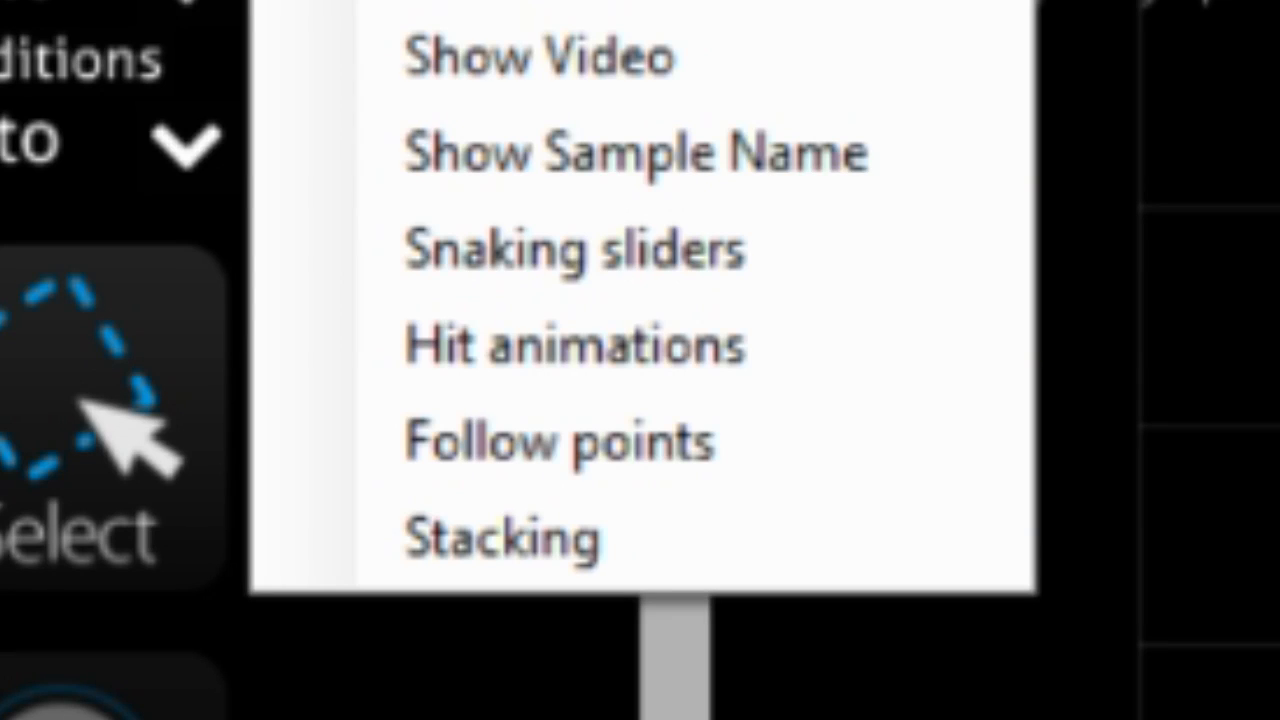
{"action": "left_click", "coordinate": [578, 388]}
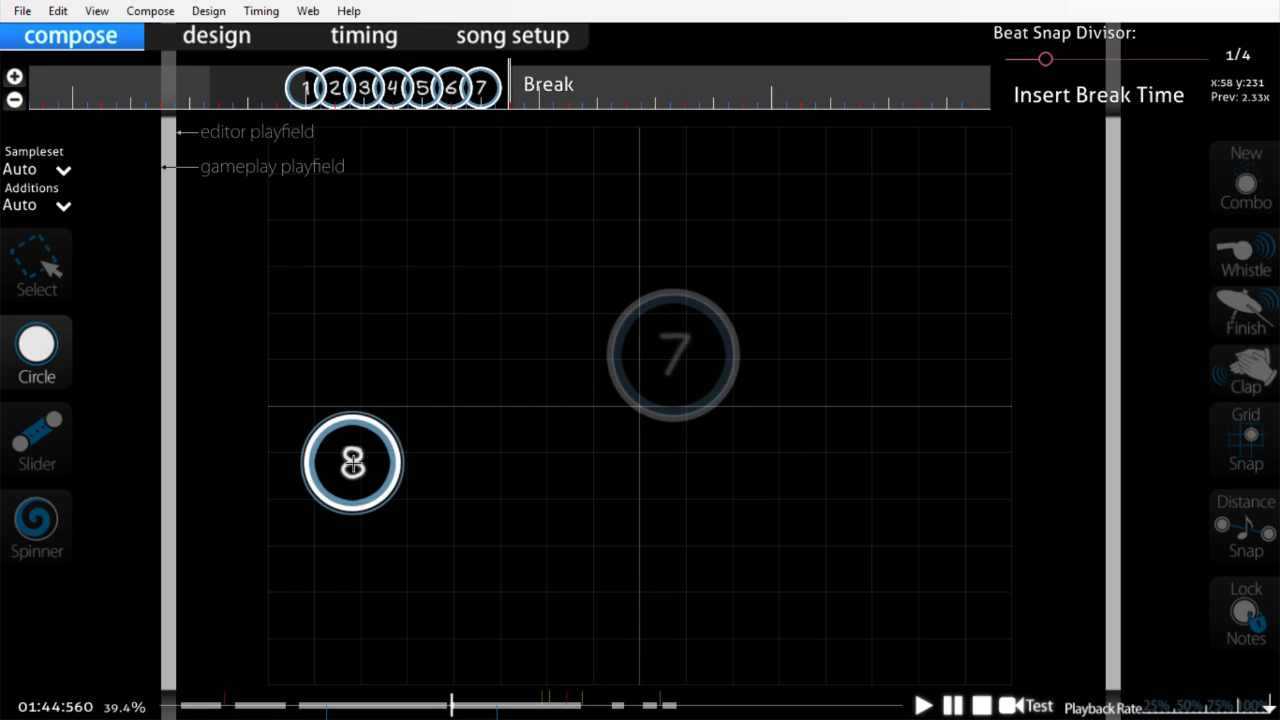
Step: Place hit circles 8 to 12 one after another on the timeline from about 01:44:560, spread across the playfield
{"action": "scroll", "coordinate": [650, 620], "scroll_direction": "down", "scroll_amount": 1}
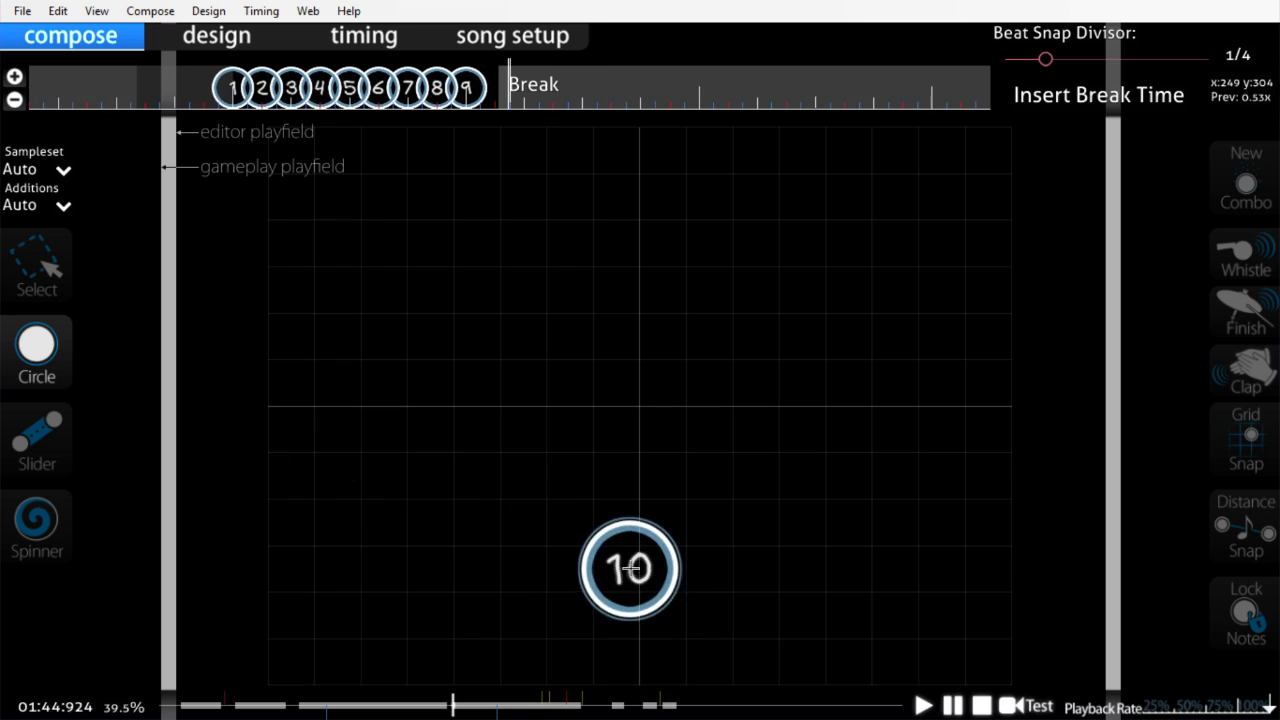
{"action": "left_click", "coordinate": [530, 295]}
{"action": "scroll", "coordinate": [500, 320], "scroll_direction": "down", "scroll_amount": 1}
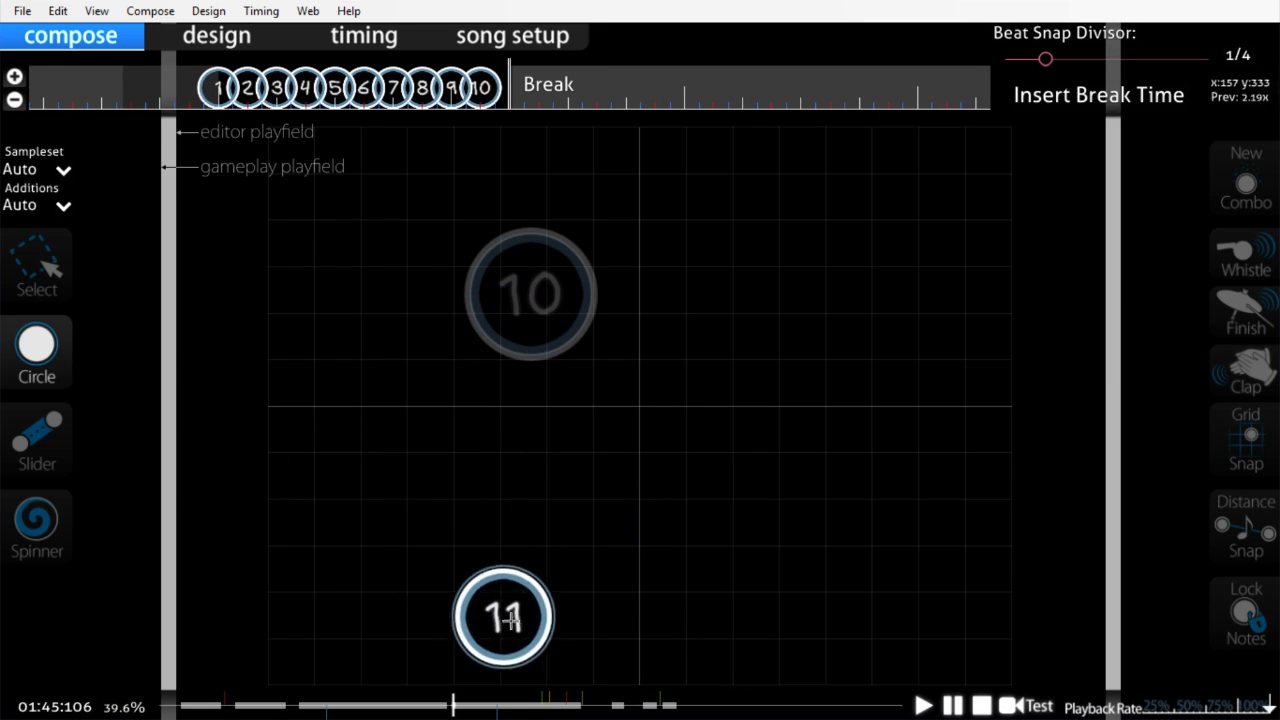
{"action": "scroll", "coordinate": [598, 446], "scroll_direction": "down", "scroll_amount": 1}
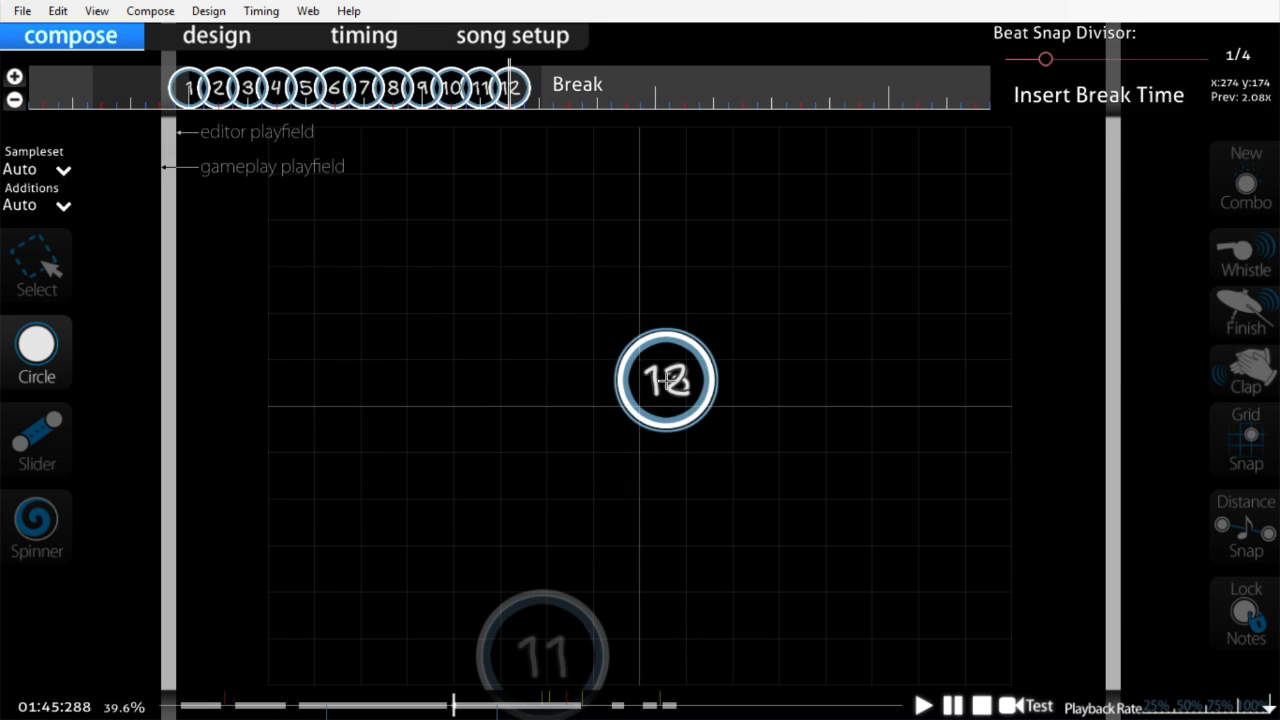
Step: Go back through the twelve-circle pattern to circle 1 at 01:43:288 and play it back to examine the hit animations
{"action": "scroll", "coordinate": [289, 304], "scroll_direction": "up", "scroll_amount": 5}
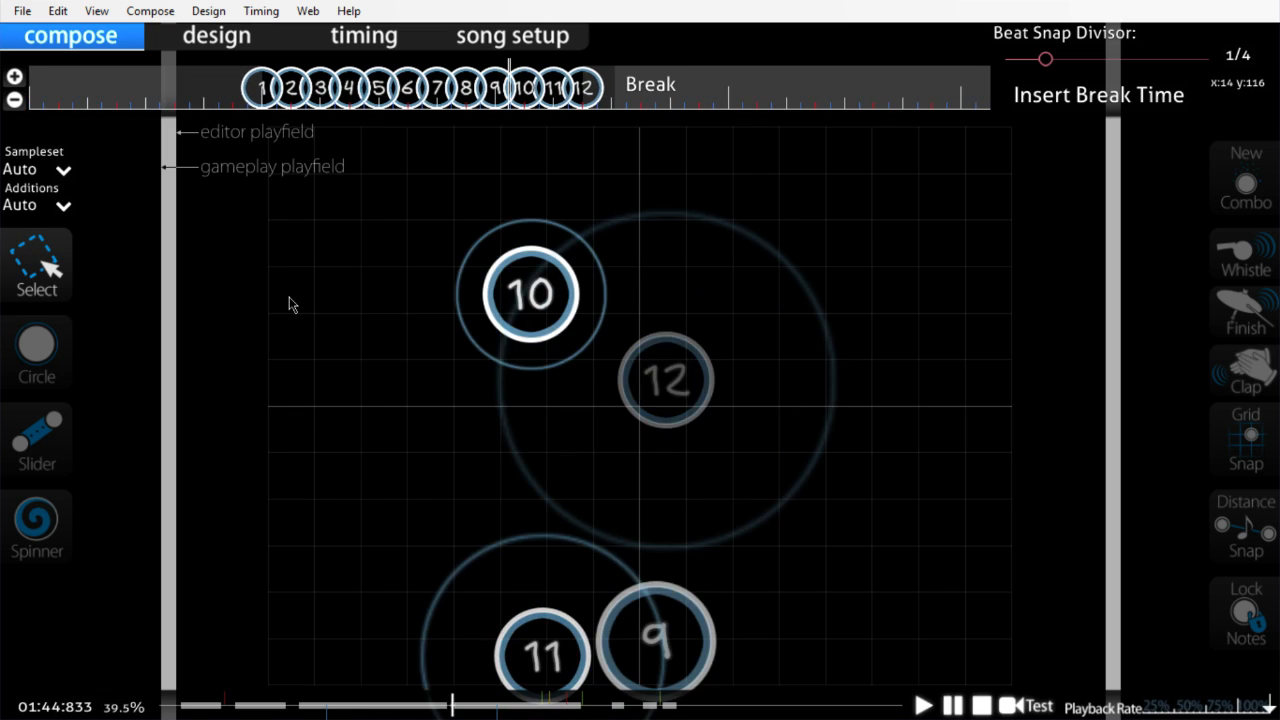
{"action": "scroll", "coordinate": [289, 304], "scroll_direction": "up", "scroll_amount": 7}
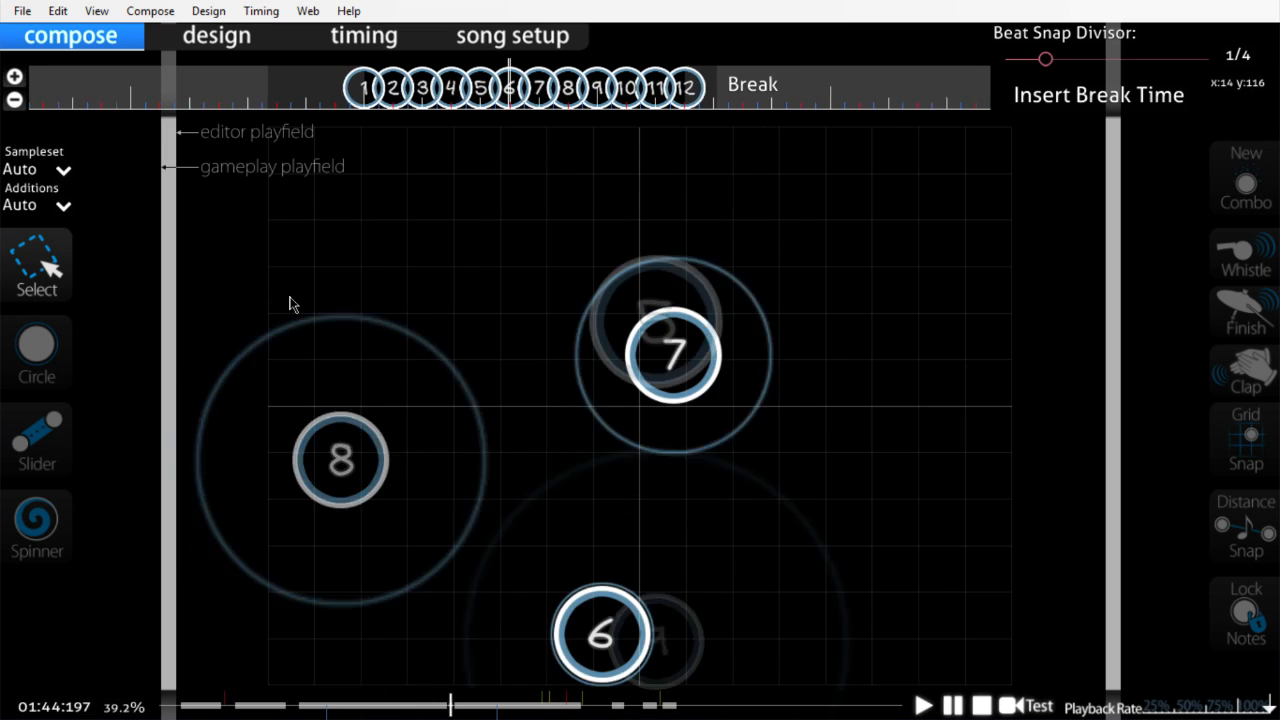
{"action": "scroll", "coordinate": [289, 304], "scroll_direction": "up", "scroll_amount": 5}
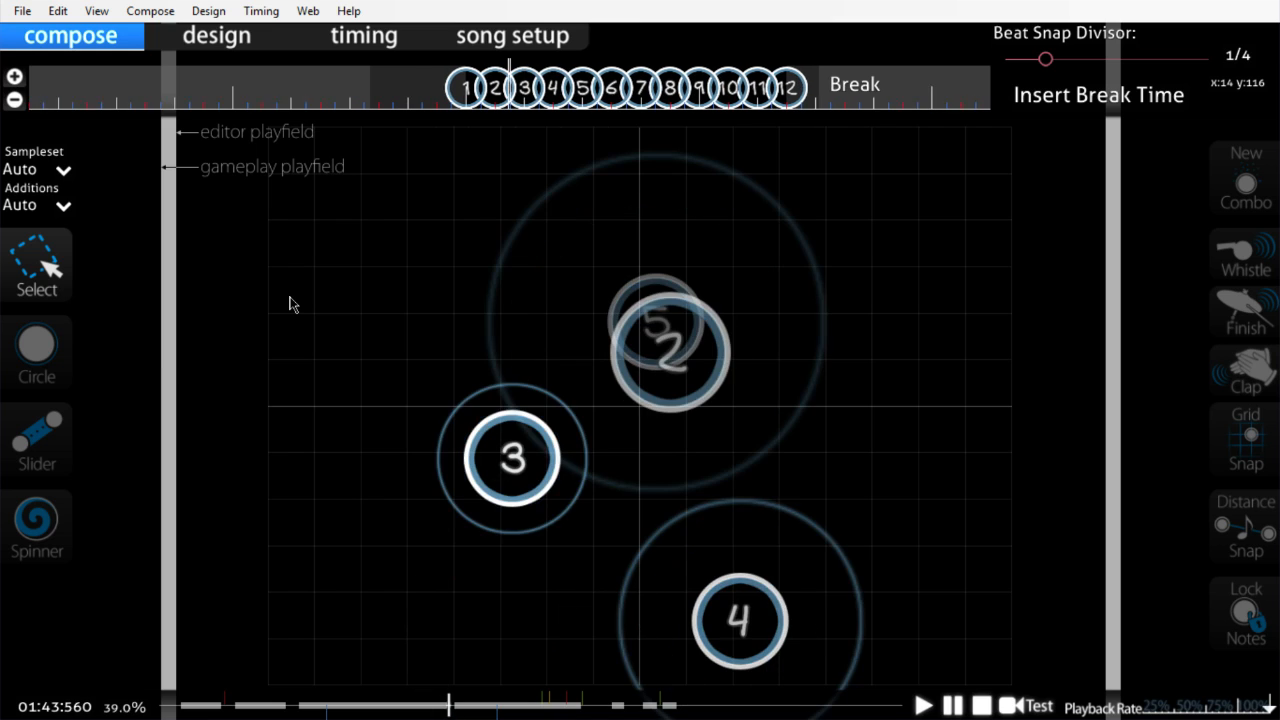
{"action": "scroll", "coordinate": [289, 304], "scroll_direction": "up", "scroll_amount": 1}
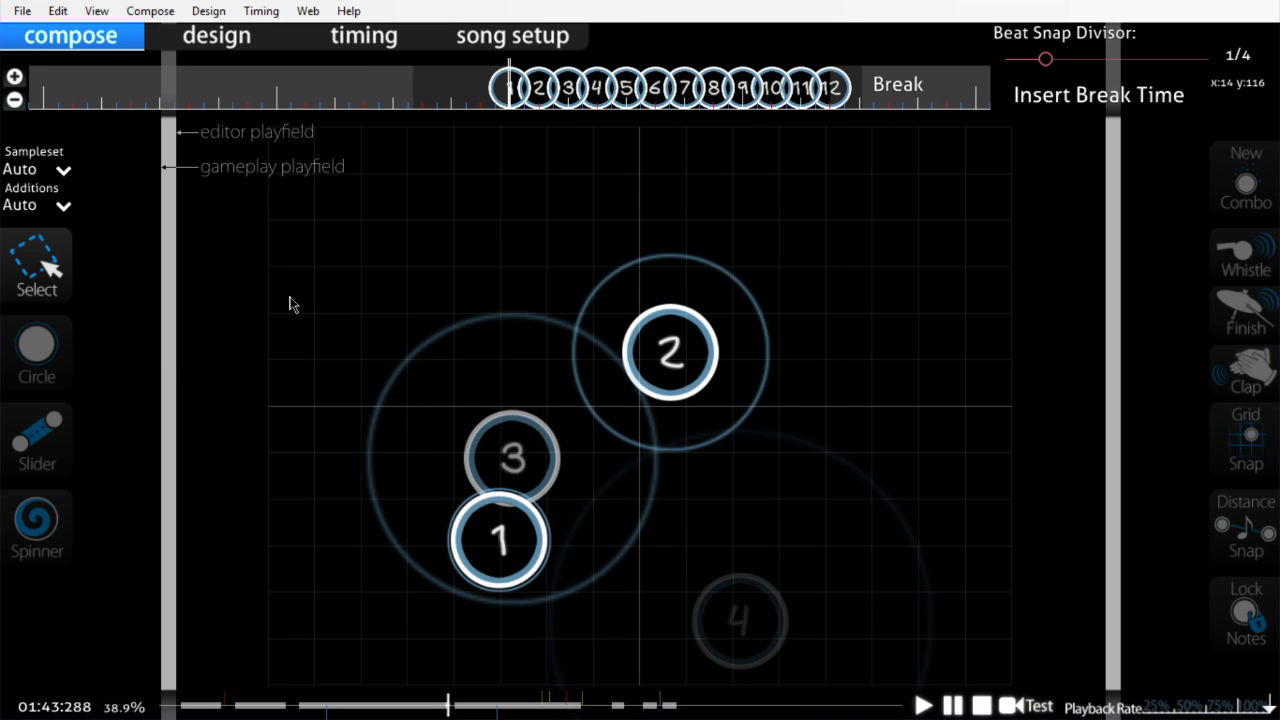
{"action": "key", "text": "space"}
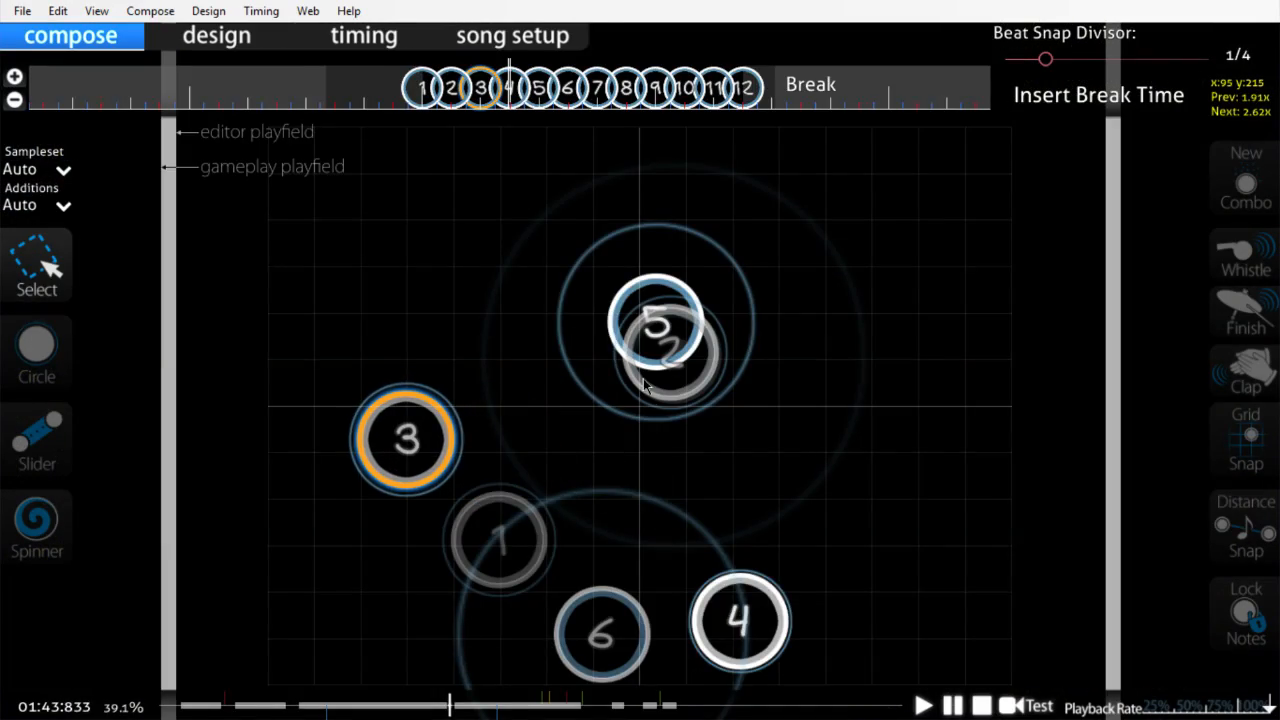
Step: Reposition hit circles 5, 7 and 8 of the twelve-circle pattern in the playfield
{"action": "scroll", "coordinate": [646, 375], "scroll_direction": "down", "scroll_amount": 1}
{"action": "left_click_drag", "start_coordinate": [650, 343], "coordinate": [577, 262]}
{"action": "scroll", "coordinate": [728, 347], "scroll_direction": "down", "scroll_amount": 2}
{"action": "left_click_drag", "start_coordinate": [706, 347], "coordinate": [784, 459]}
{"action": "left_click_drag", "start_coordinate": [352, 488], "coordinate": [498, 541]}
{"action": "scroll", "coordinate": [498, 541], "scroll_direction": "up", "scroll_amount": 3}
{"action": "scroll", "coordinate": [498, 541], "scroll_direction": "down", "scroll_amount": 3}
Step: Box-select the circles around the centre of the playfield and shift them slightly down and to the right together
{"action": "left_click_drag", "start_coordinate": [907, 560], "coordinate": [517, 177]}
{"action": "left_click_drag", "start_coordinate": [740, 475], "coordinate": [785, 506]}
{"action": "left_click", "coordinate": [947, 598]}
{"action": "scroll", "coordinate": [948, 605], "scroll_direction": "up", "scroll_amount": 5}
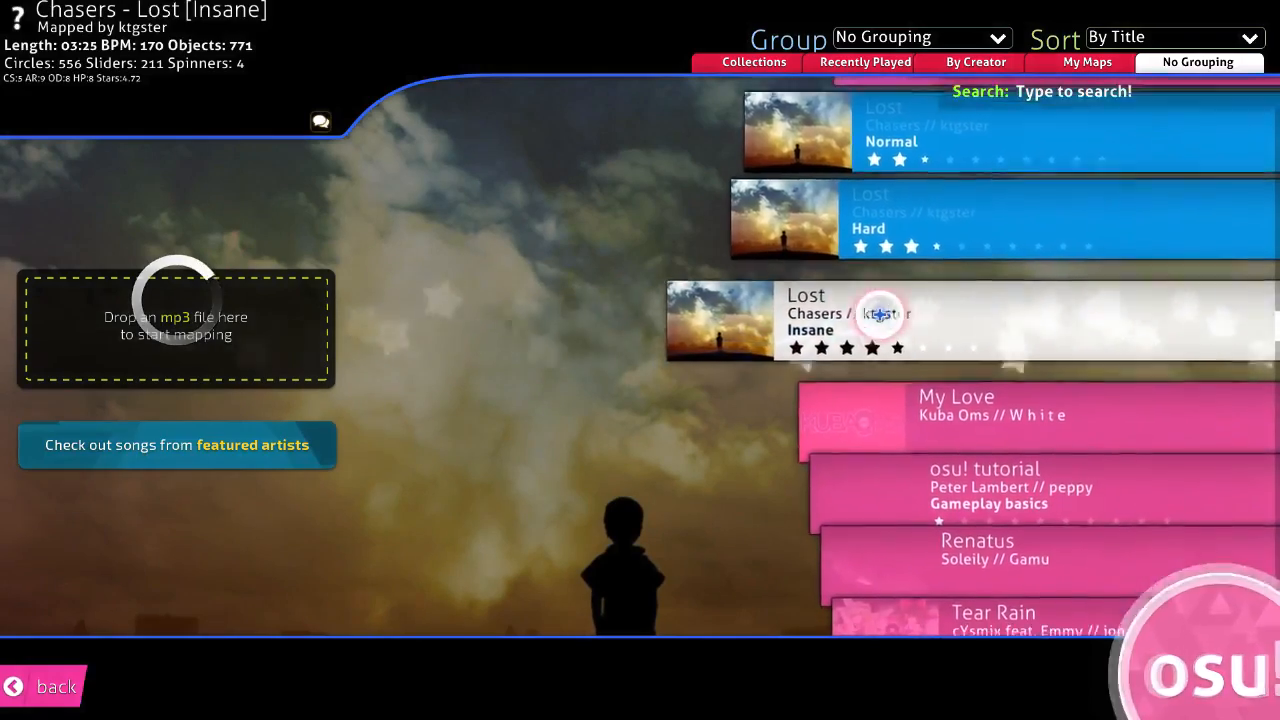
Step: Open the Insane difficulty of Chasers - Lost in the editor and bring up the view options
{"action": "scroll", "coordinate": [879, 312], "scroll_direction": "down", "scroll_amount": 1}
{"action": "scroll", "coordinate": [882, 311], "scroll_direction": "up", "scroll_amount": 1}
{"action": "left_click", "coordinate": [887, 311]}
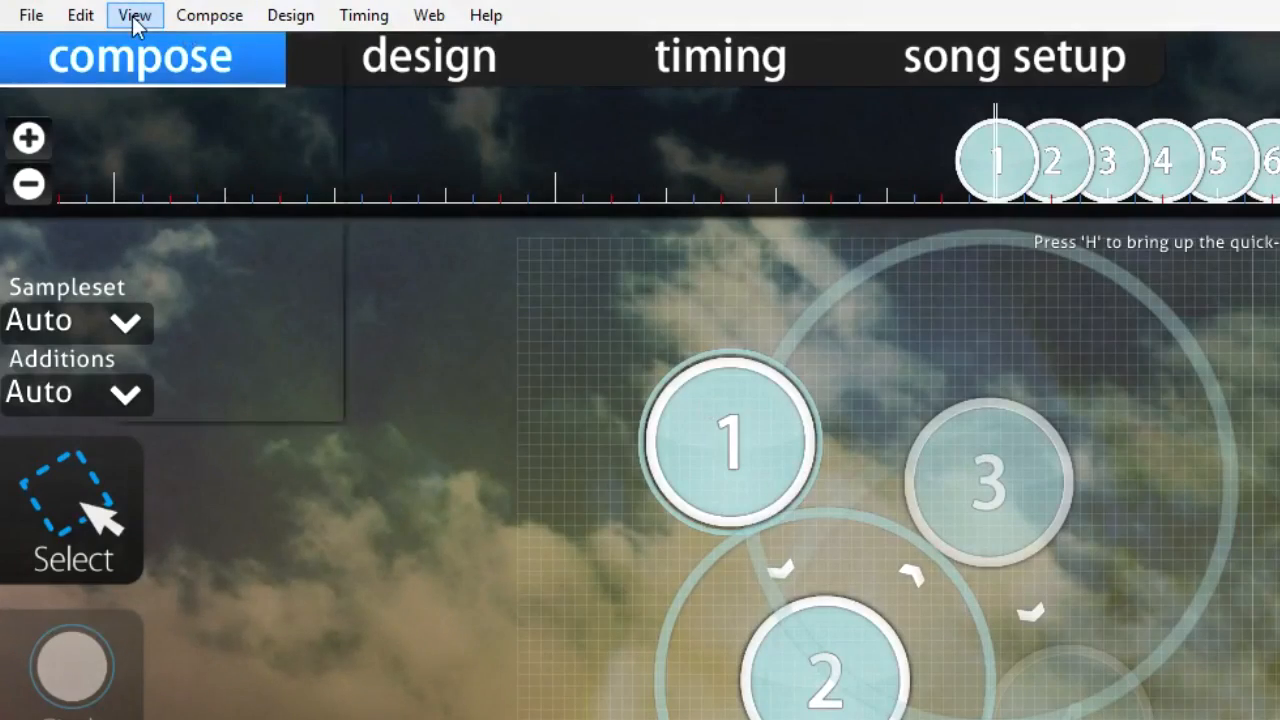
{"action": "left_click", "coordinate": [134, 18]}
{"action": "mouse_move", "coordinate": [134, 16]}
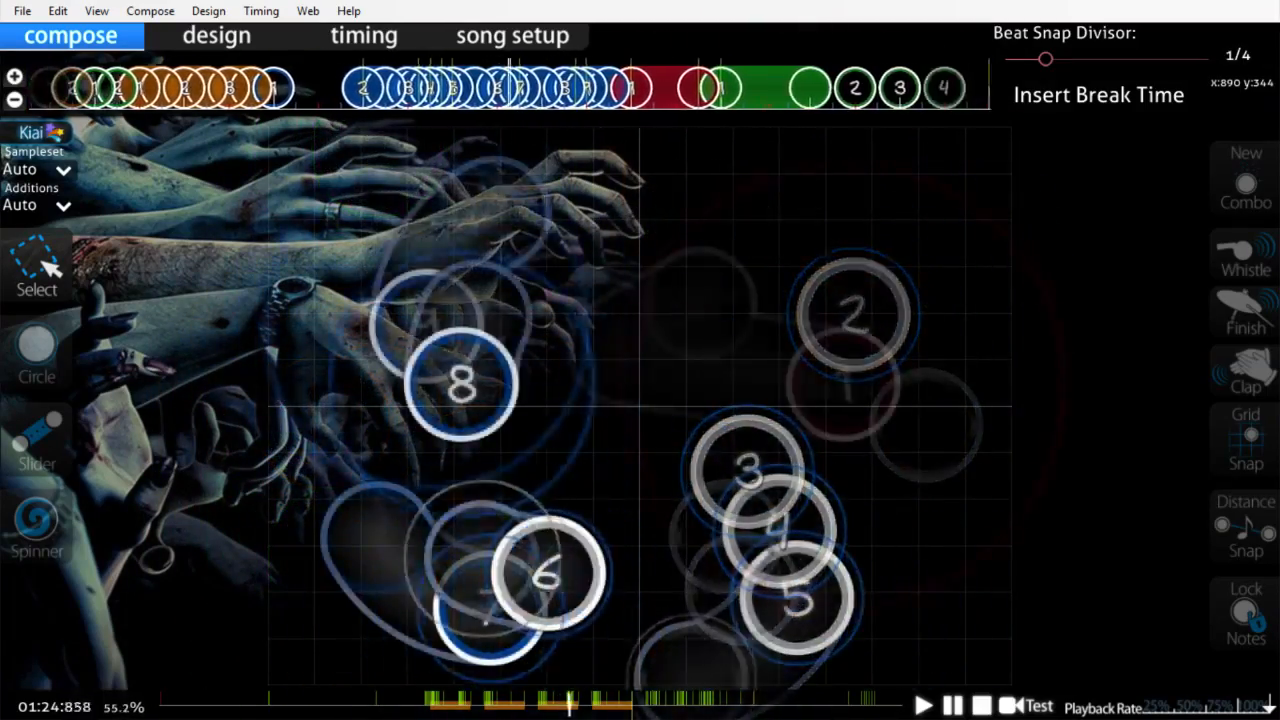
Step: Examine the green combo around 01:26 by selecting slider 1 and hit circle 2
{"action": "left_click", "coordinate": [725, 418]}
{"action": "left_click", "coordinate": [725, 418]}
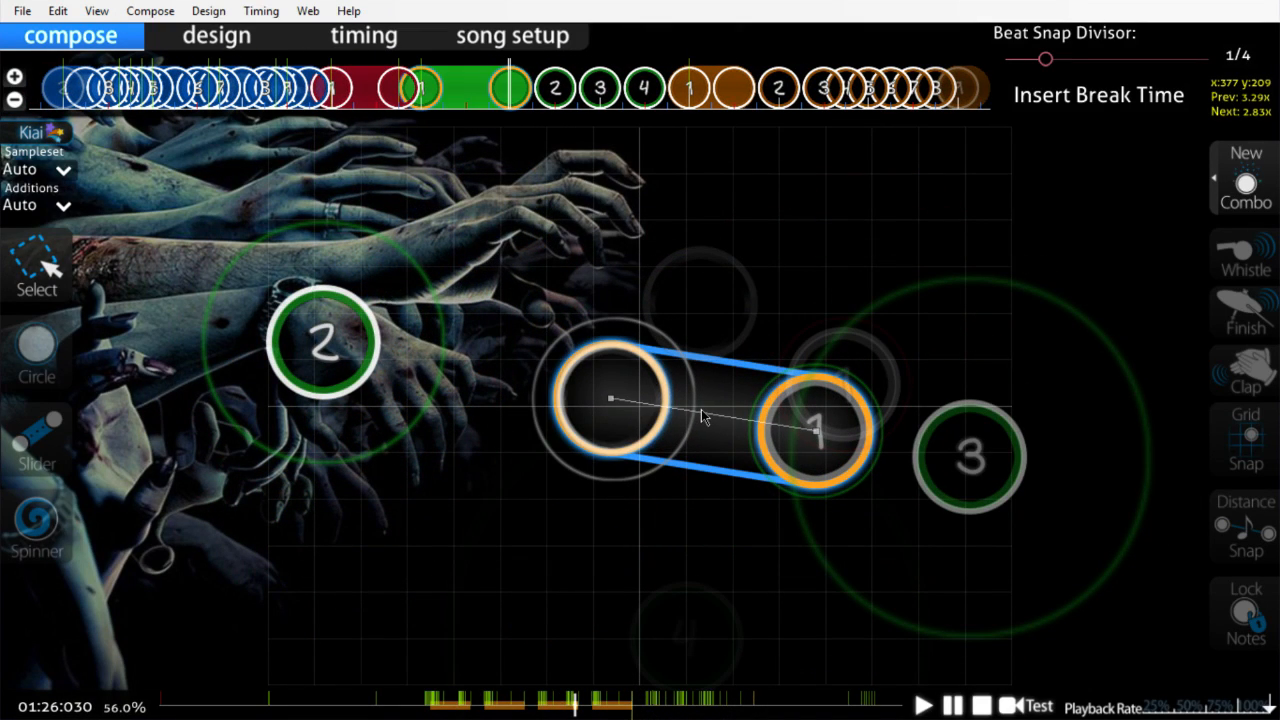
{"action": "left_click", "coordinate": [338, 333]}
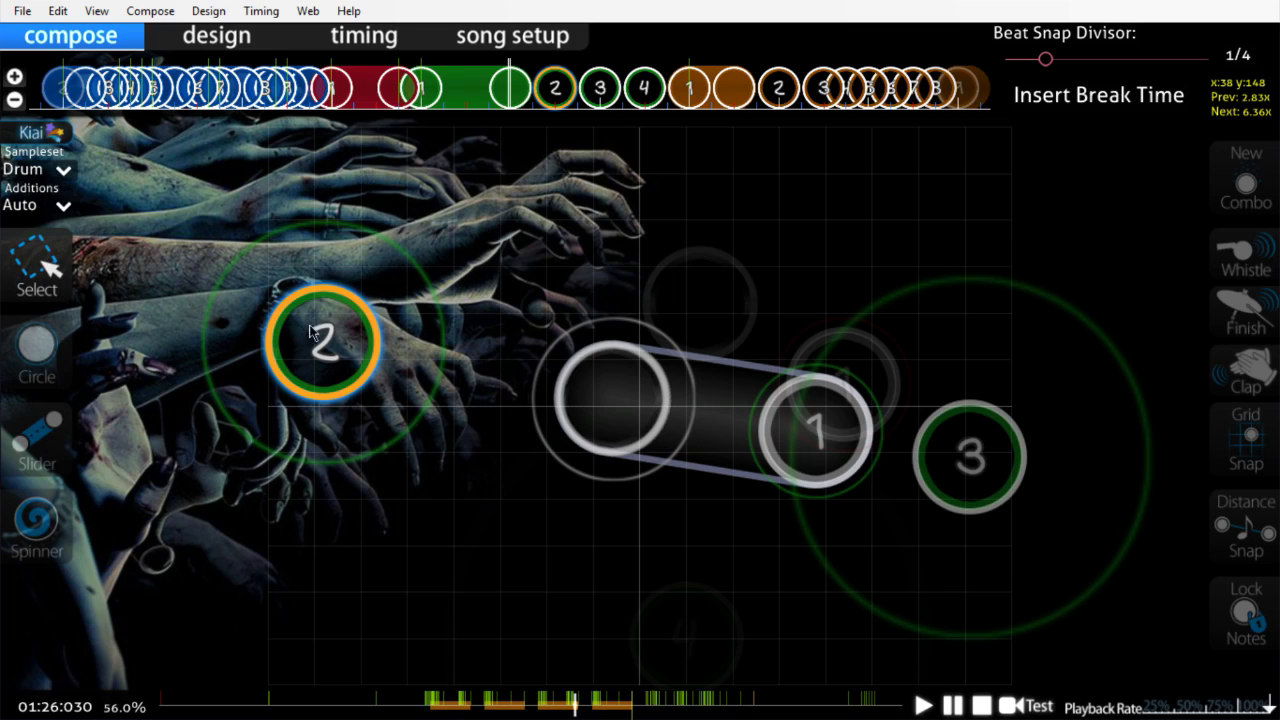
Step: Enable follow points in the editor view and shift green-combo hit circle 2 slightly down
{"action": "left_click", "coordinate": [100, 12]}
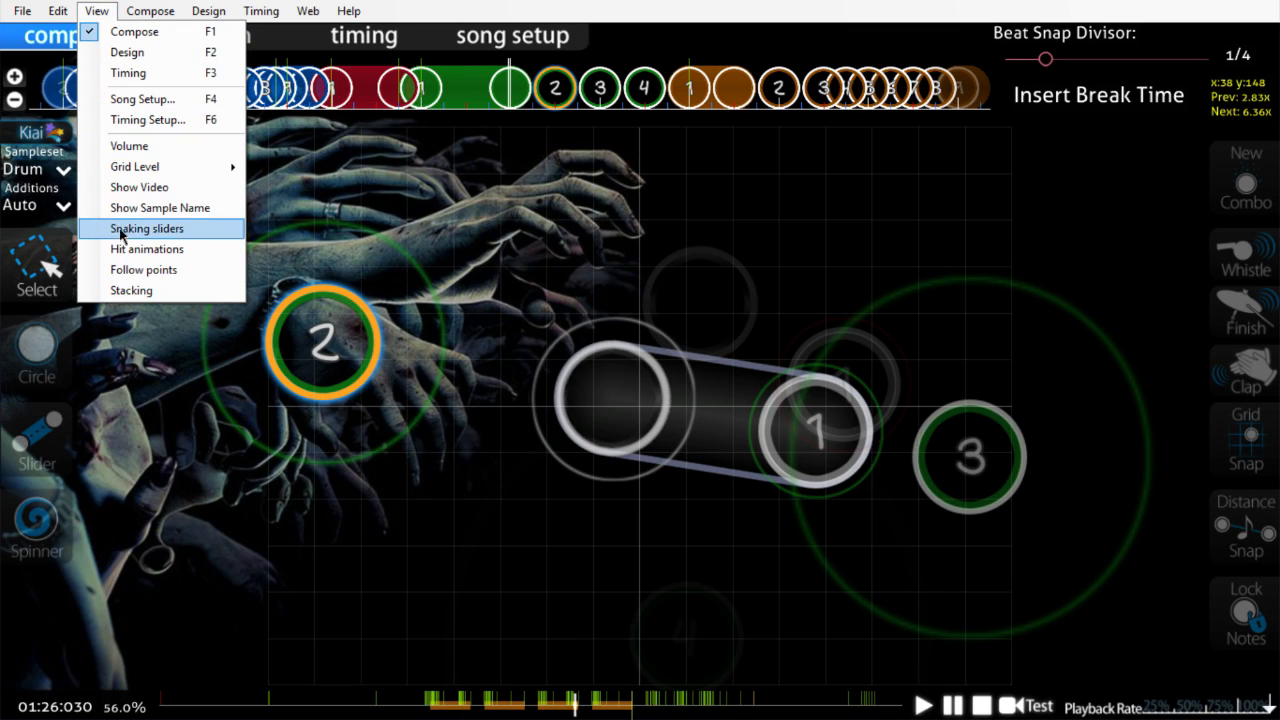
{"action": "left_click", "coordinate": [130, 270]}
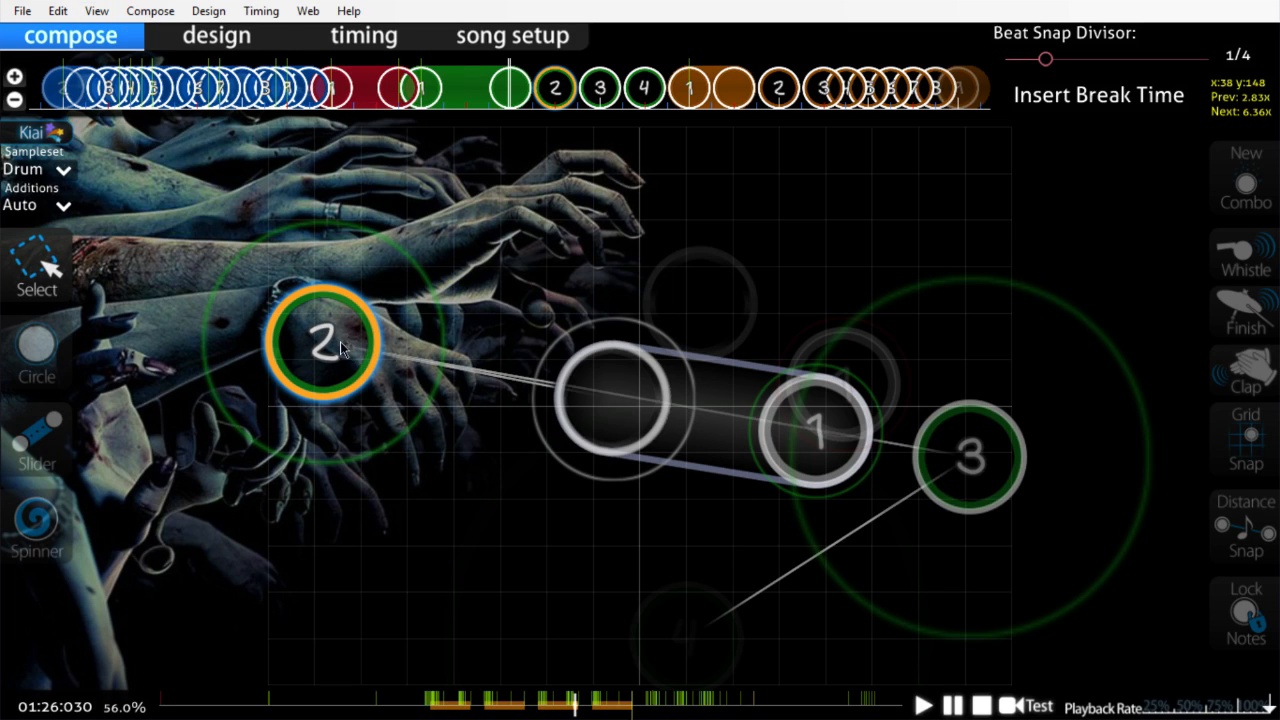
{"action": "left_click_drag", "start_coordinate": [342, 348], "coordinate": [336, 360]}
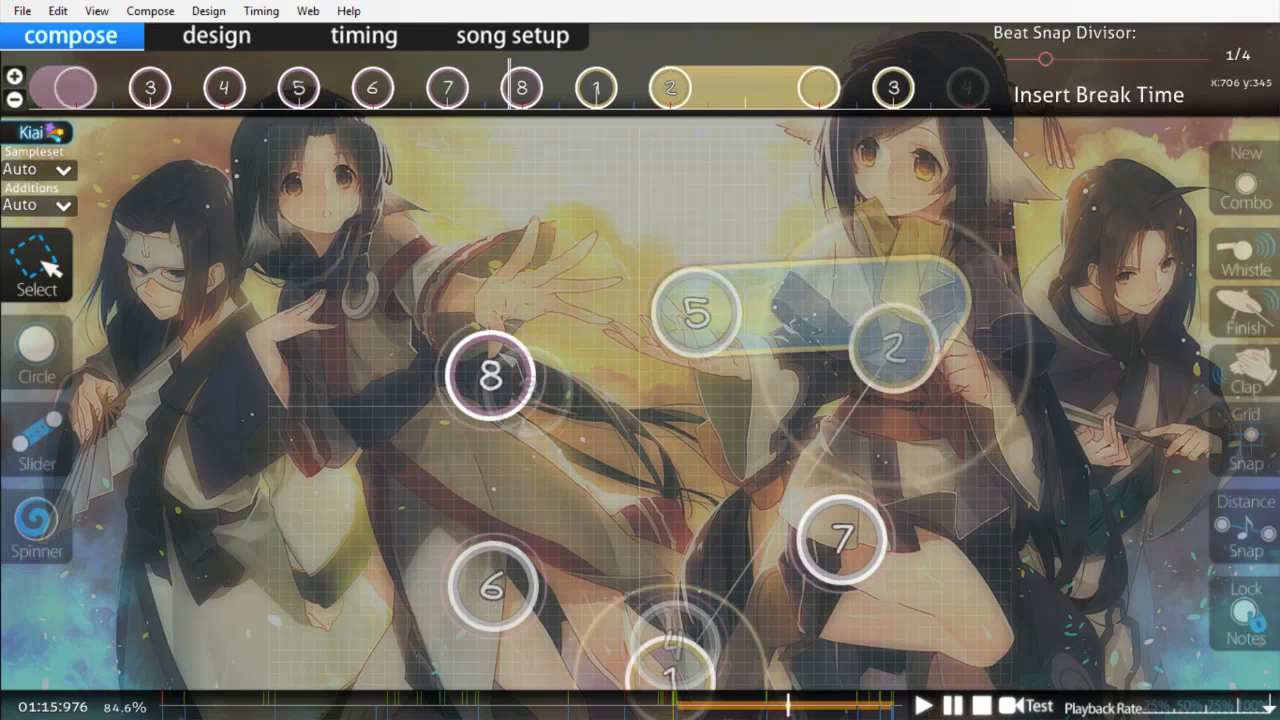
Step: Select hit circle 1 and slider 2 of the yellow combo around 01:16 and advance through the pattern
{"action": "left_click", "coordinate": [900, 358]}
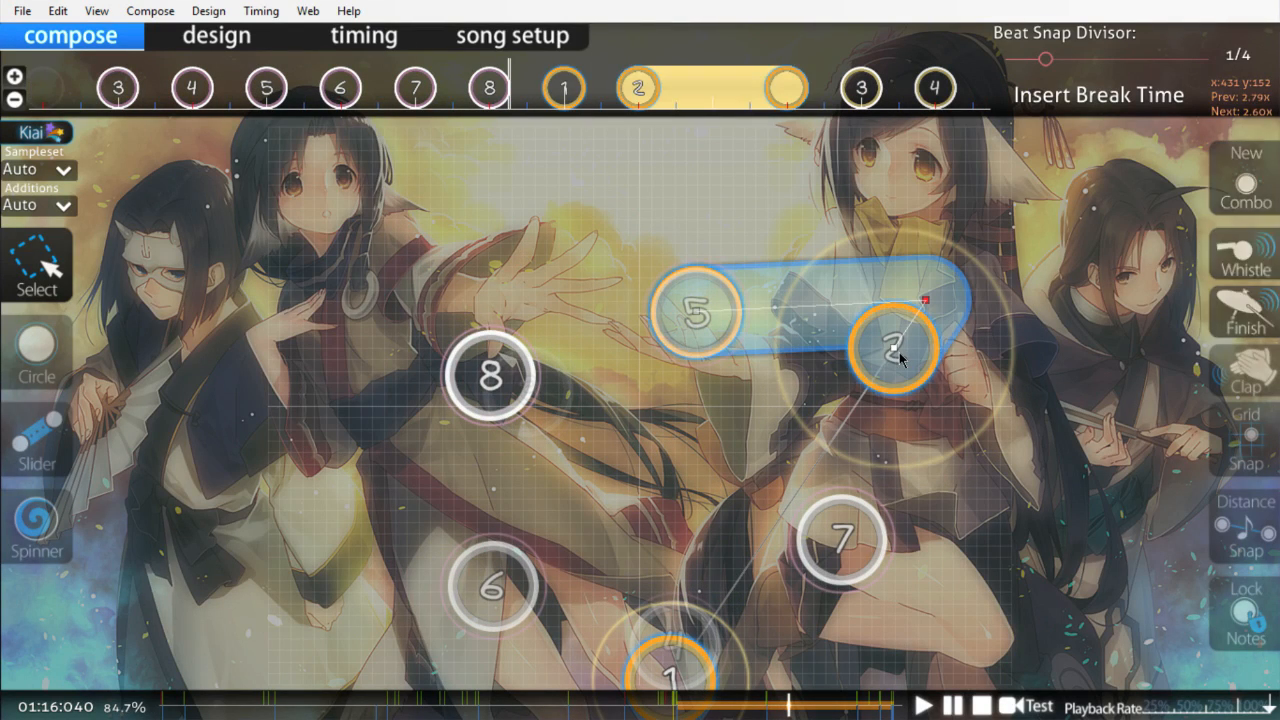
{"action": "scroll", "coordinate": [602, 314], "scroll_direction": "down", "scroll_amount": 4}
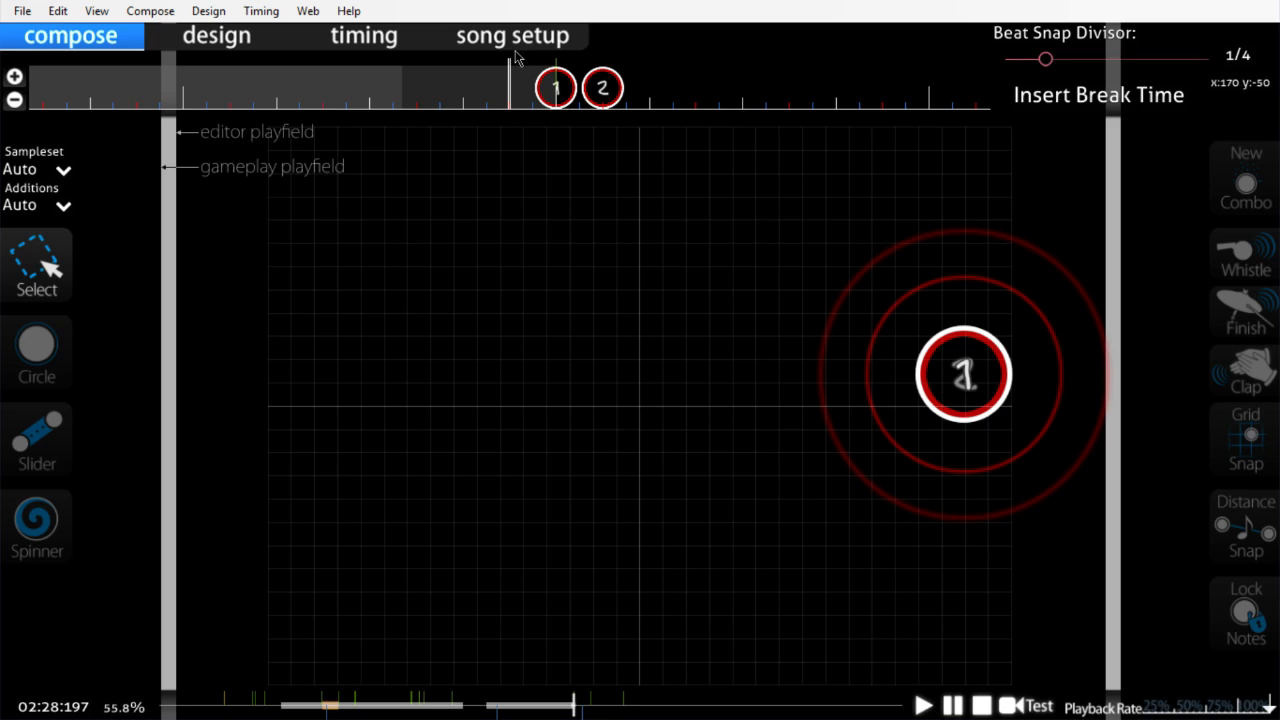
Step: Set the song's Stack Leniency to the Rarely Stack end and apply it
{"action": "left_click", "coordinate": [738, 171]}
{"action": "left_click_drag", "start_coordinate": [795, 214], "coordinate": [563, 221]}
{"action": "left_click", "coordinate": [626, 545]}
{"action": "left_click", "coordinate": [652, 420]}
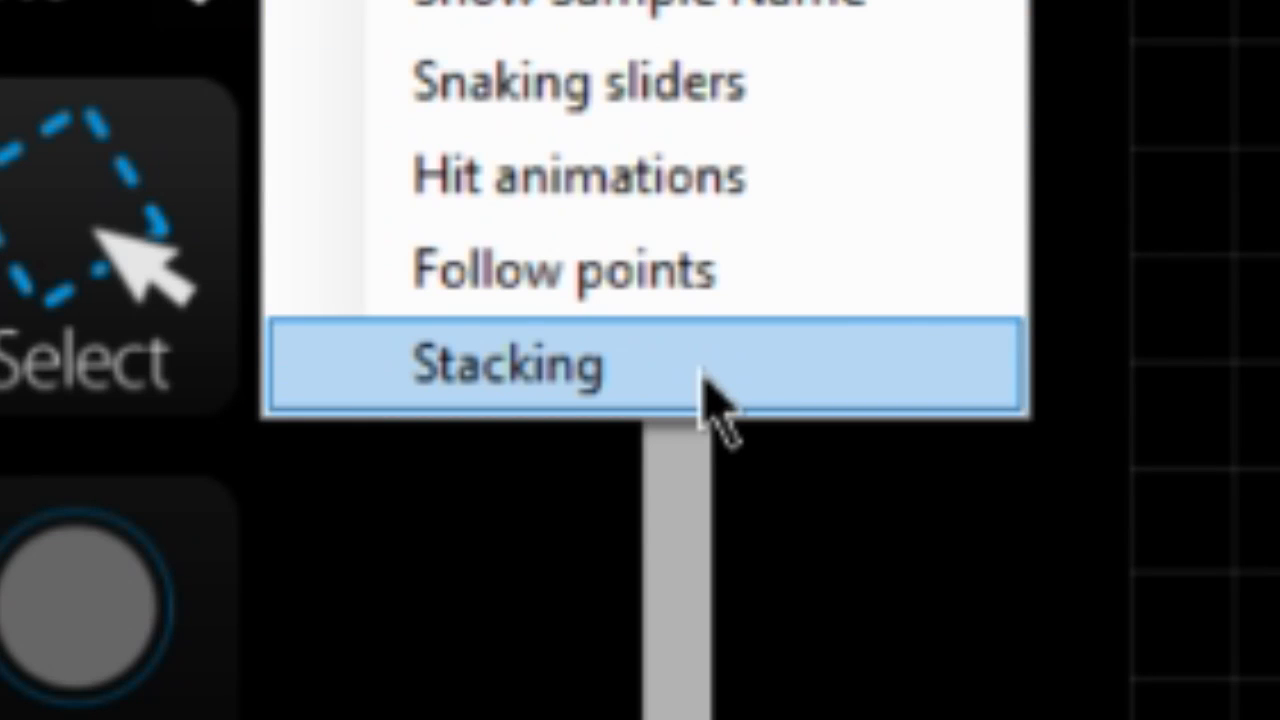
Step: Toggle the Stacking view option and set the song's Stack Leniency to the Always Stack end
{"action": "left_click", "coordinate": [700, 371]}
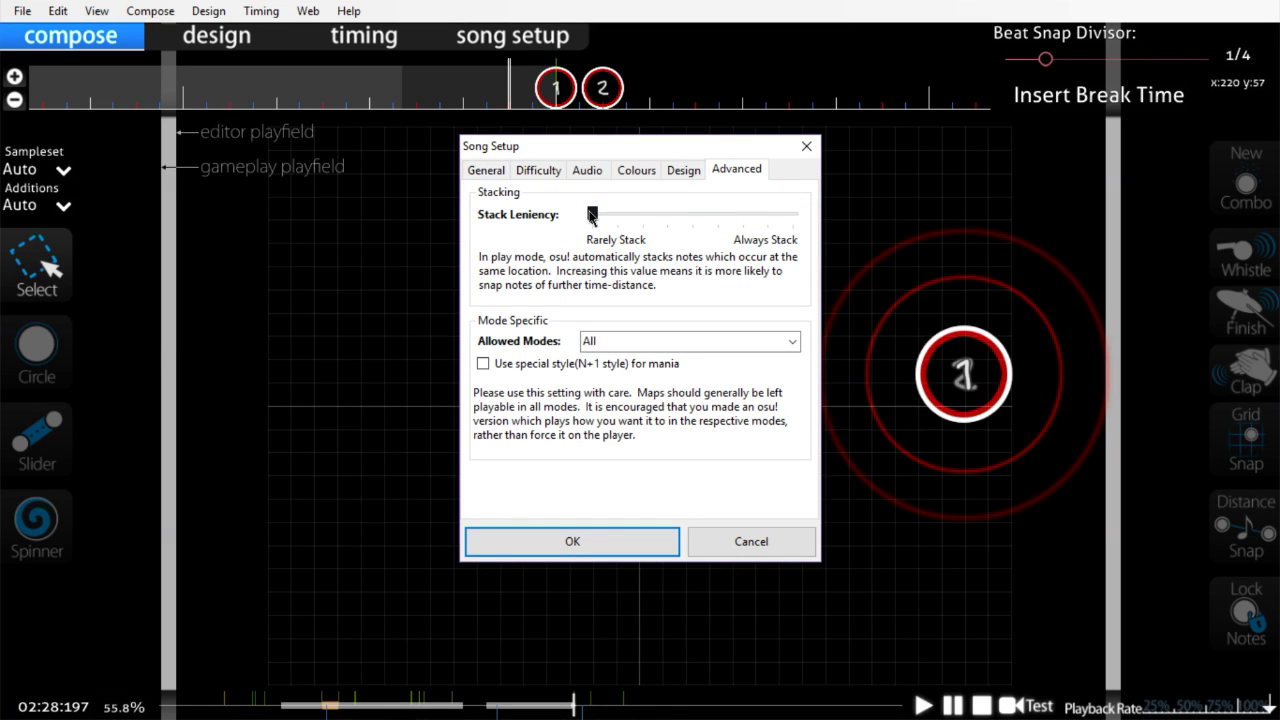
{"action": "left_click_drag", "start_coordinate": [595, 214], "coordinate": [795, 214]}
{"action": "key", "text": "Return"}
{"action": "left_click", "coordinate": [651, 418]}
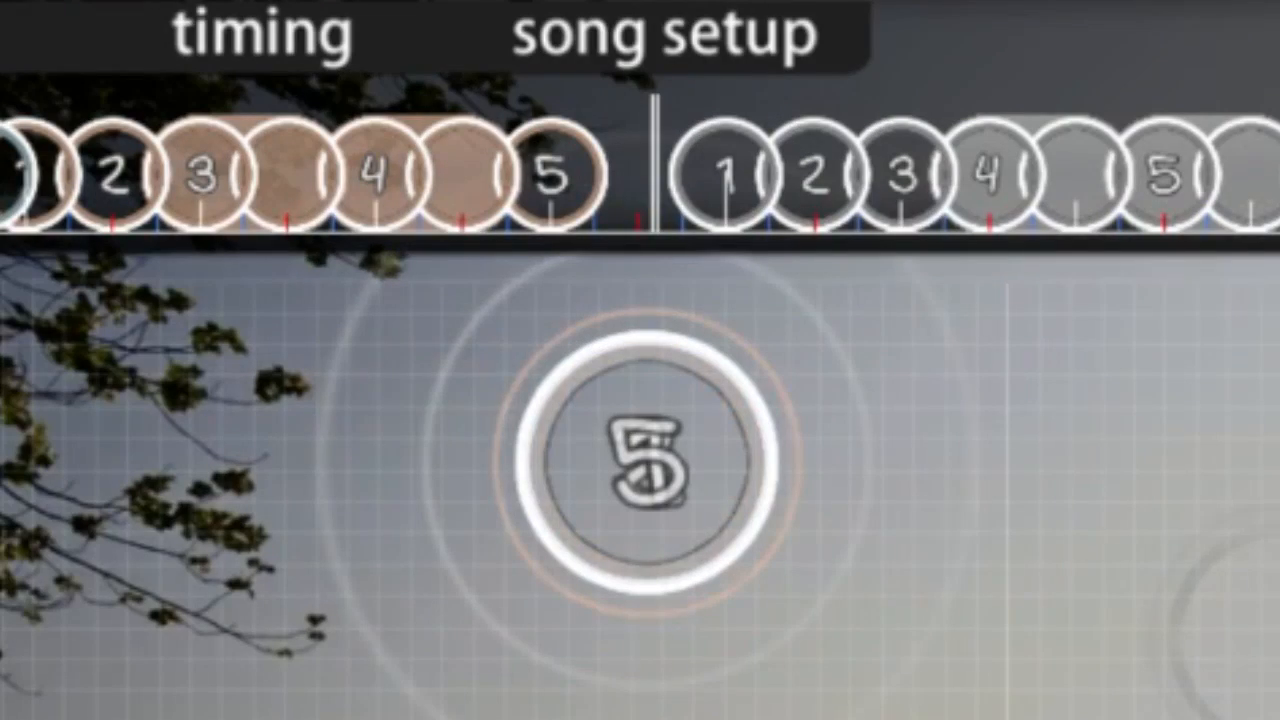
{"action": "left_click_drag", "start_coordinate": [1057, 634], "coordinate": [480, 290]}
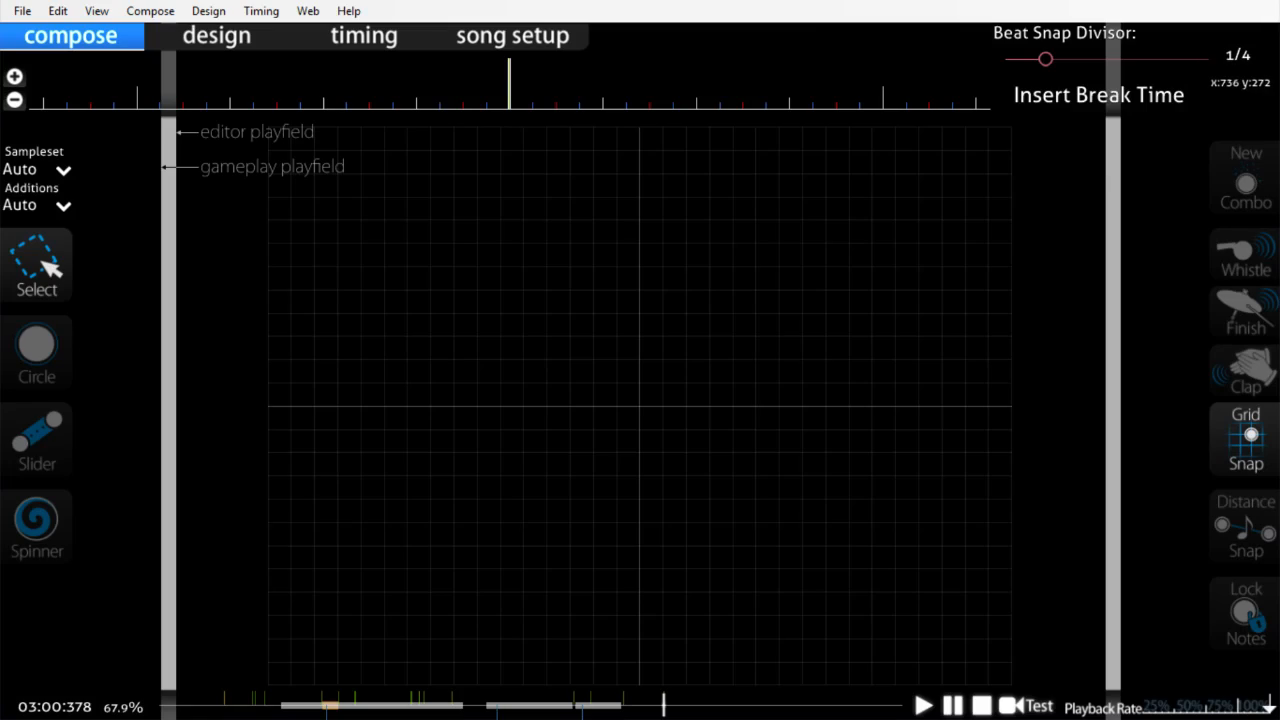
Step: Place three hit circles on consecutive 1/4 ticks from 03:00:378, all at x:64 y:192
{"action": "key", "text": "2"}
{"action": "left_click", "coordinate": [340, 404]}
{"action": "left_click_drag", "start_coordinate": [340, 404], "coordinate": [361, 404]}
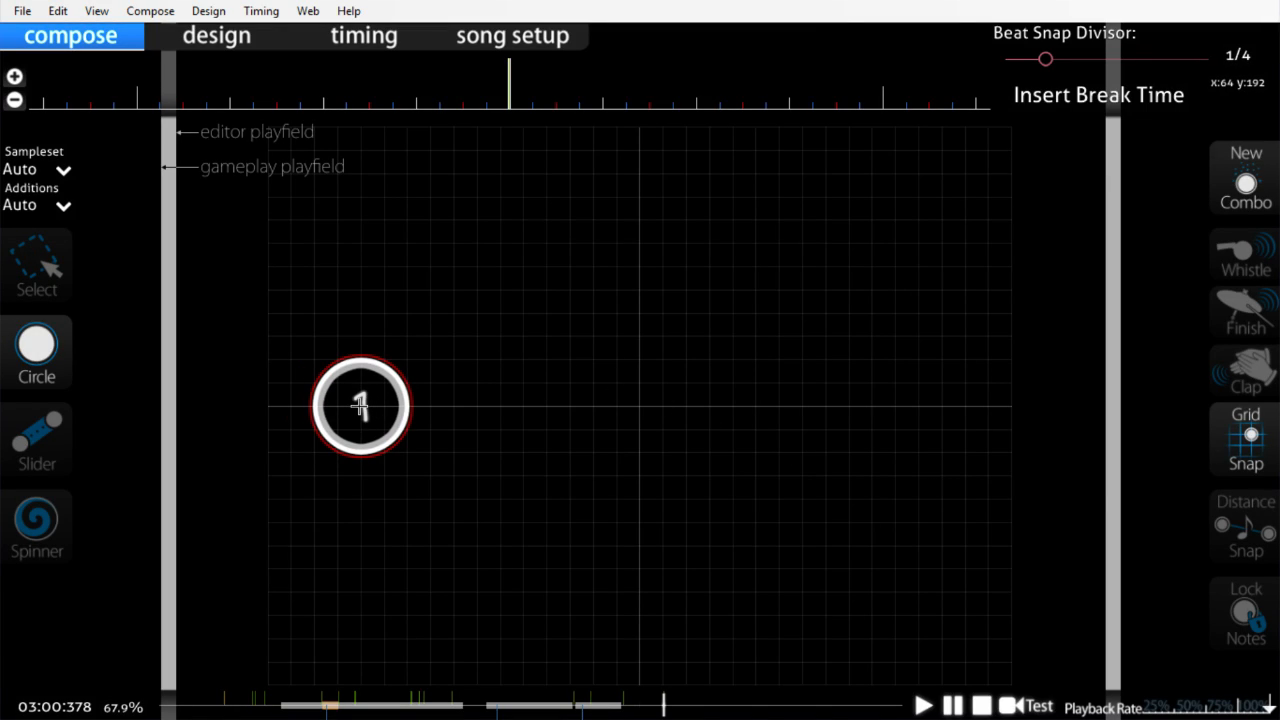
{"action": "scroll", "coordinate": [361, 404], "scroll_direction": "down", "scroll_amount": 1}
{"action": "left_click", "coordinate": [361, 404]}
{"action": "scroll", "coordinate": [361, 404], "scroll_direction": "down", "scroll_amount": 1}
{"action": "left_click", "coordinate": [361, 404]}
{"action": "key", "text": "1"}
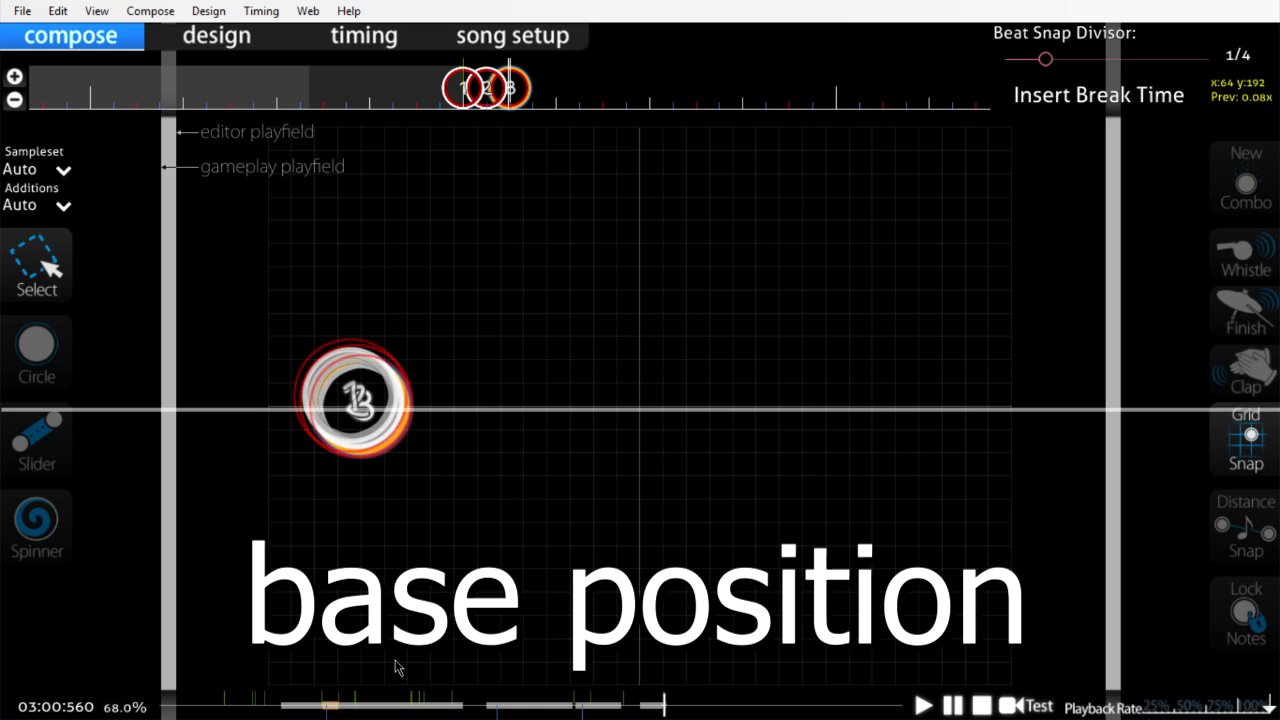
Step: Place hit circles 4 and 5 on consecutive 1/4 ticks at the playfield centre, x:256 y:192
{"action": "scroll", "coordinate": [420, 640], "scroll_direction": "down", "scroll_amount": 2}
{"action": "key", "text": "2"}
{"action": "left_click", "coordinate": [640, 408]}
{"action": "scroll", "coordinate": [640, 405], "scroll_direction": "down", "scroll_amount": 1}
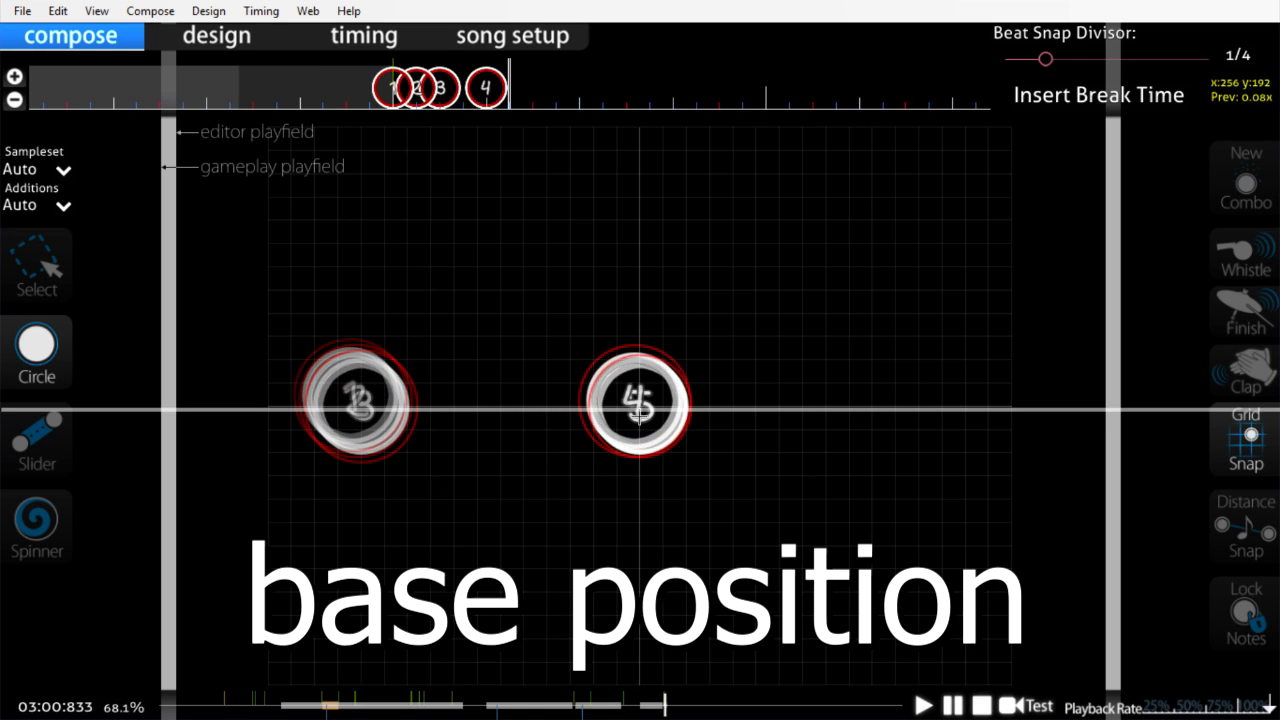
{"action": "left_click", "coordinate": [641, 401]}
Step: Draw slider 6 from the stack at the playfield centre straight up, one 1/4 tick after circle 5
{"action": "scroll", "coordinate": [641, 398], "scroll_direction": "down", "scroll_amount": 1}
{"action": "left_click", "coordinate": [641, 395]}
{"action": "key", "text": "3"}
{"action": "left_click_drag", "start_coordinate": [637, 395], "coordinate": [637, 194]}
Step: Draw slider 7 at 03:01:288, running straight down to x:464 y:192
{"action": "scroll", "coordinate": [820, 243], "scroll_direction": "down", "scroll_amount": 4}
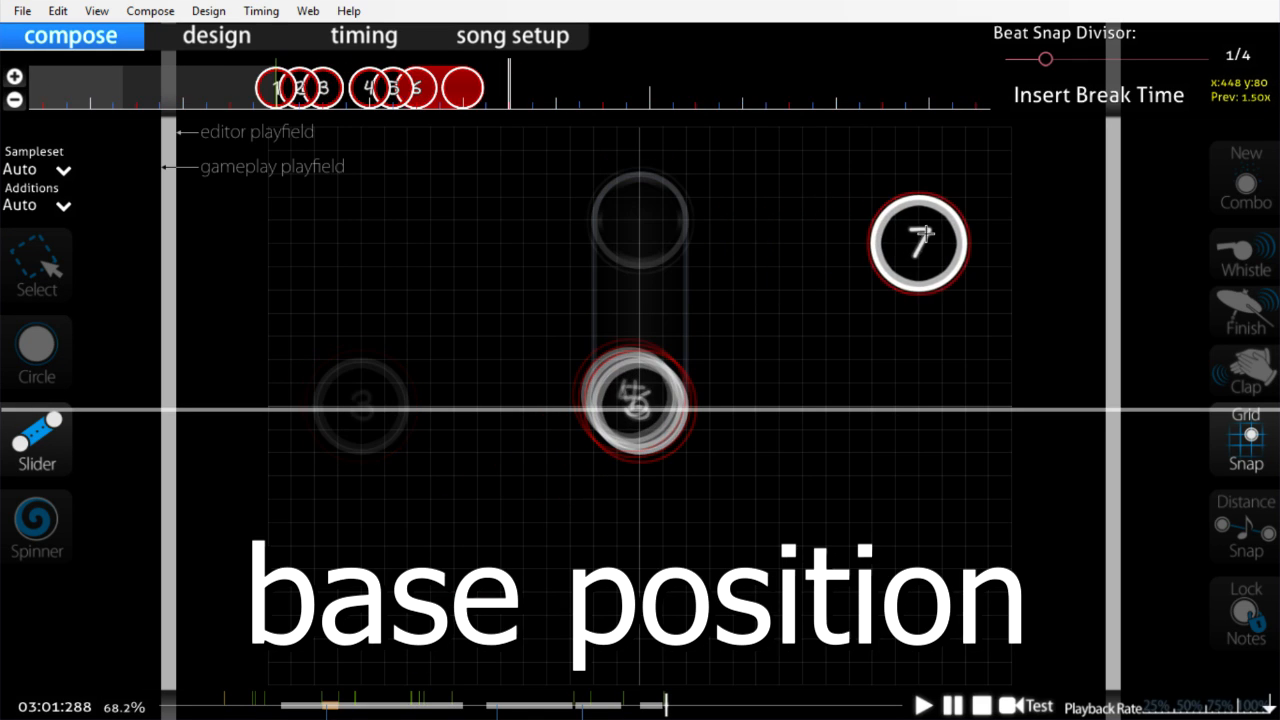
{"action": "left_click_drag", "start_coordinate": [940, 220], "coordinate": [946, 411]}
{"action": "key", "text": "1"}
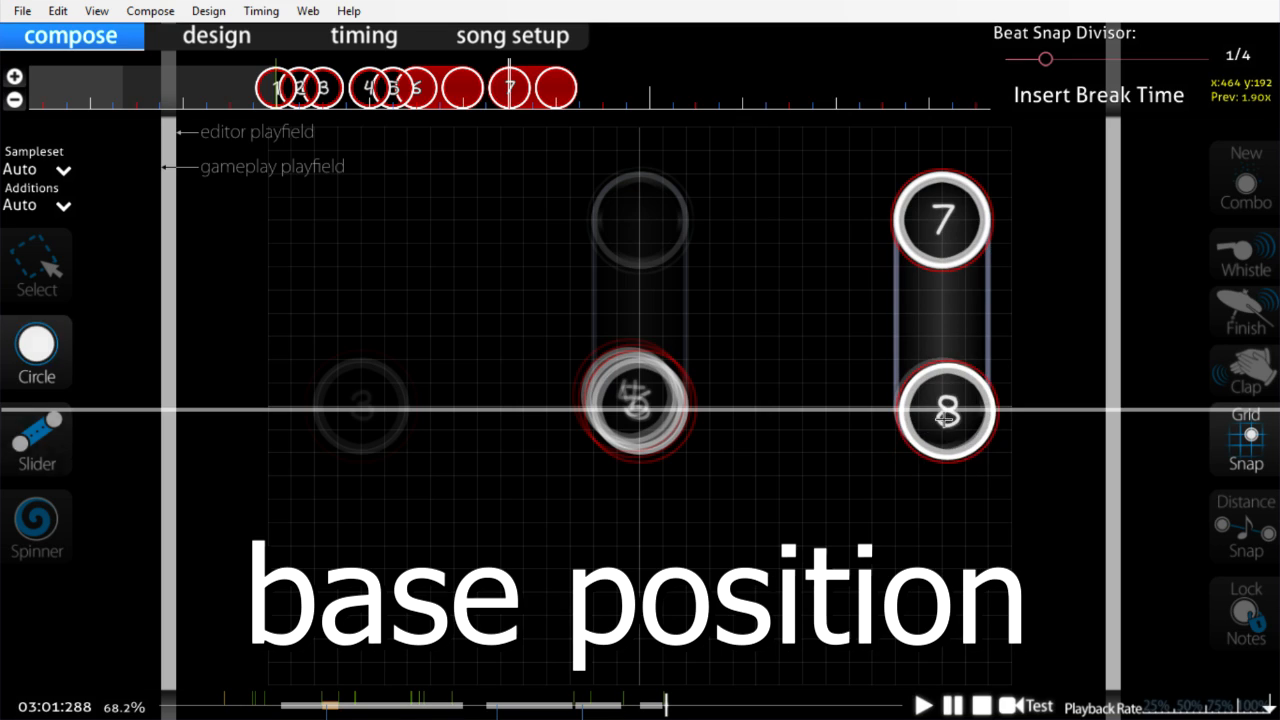
Step: Place hit circle 8 on the end of slider 7 at x:464 y:192
{"action": "scroll", "coordinate": [946, 411], "scroll_direction": "down", "scroll_amount": 1}
{"action": "scroll", "coordinate": [946, 411], "scroll_direction": "down", "scroll_amount": 1}
{"action": "left_click", "coordinate": [946, 411]}
{"action": "scroll", "coordinate": [946, 411], "scroll_direction": "down", "scroll_amount": 1}
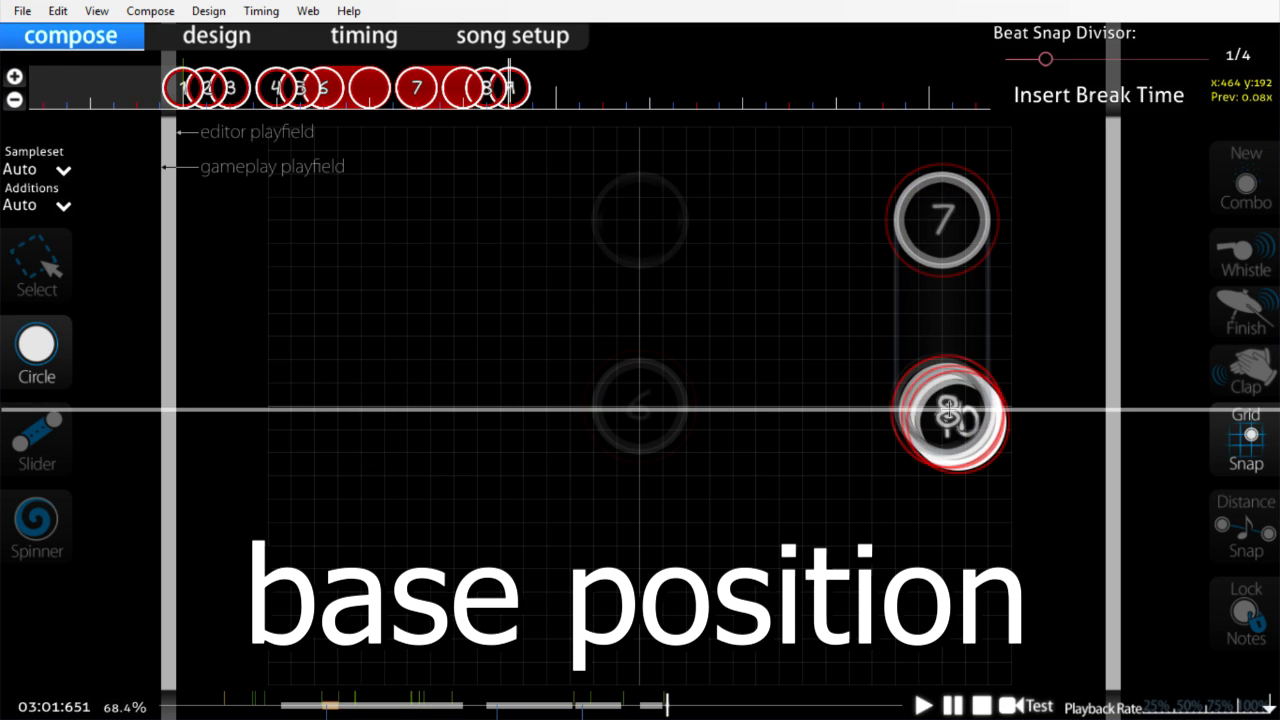
Step: Draw slider 9 at 03:01:651 from x:464 y:192 straight down, stacked with circle 8
{"action": "key", "text": "2"}
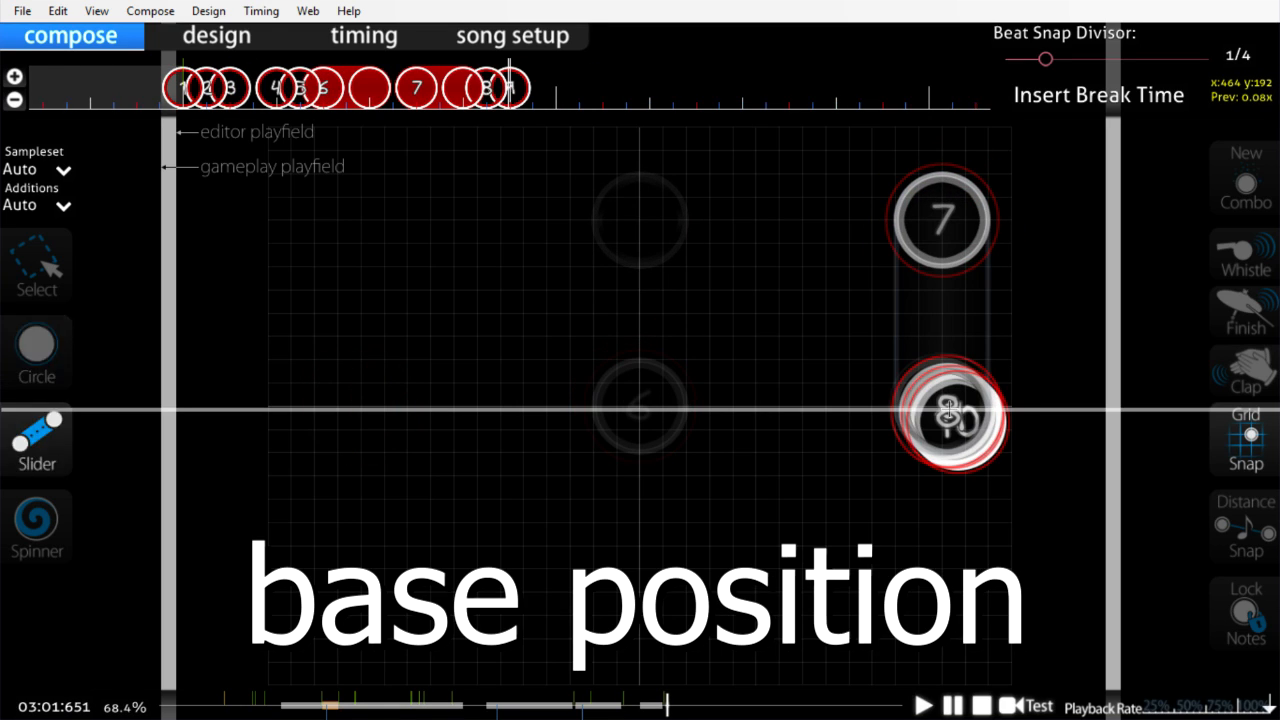
{"action": "left_click_drag", "start_coordinate": [948, 413], "coordinate": [942, 600]}
{"action": "key", "text": "1"}
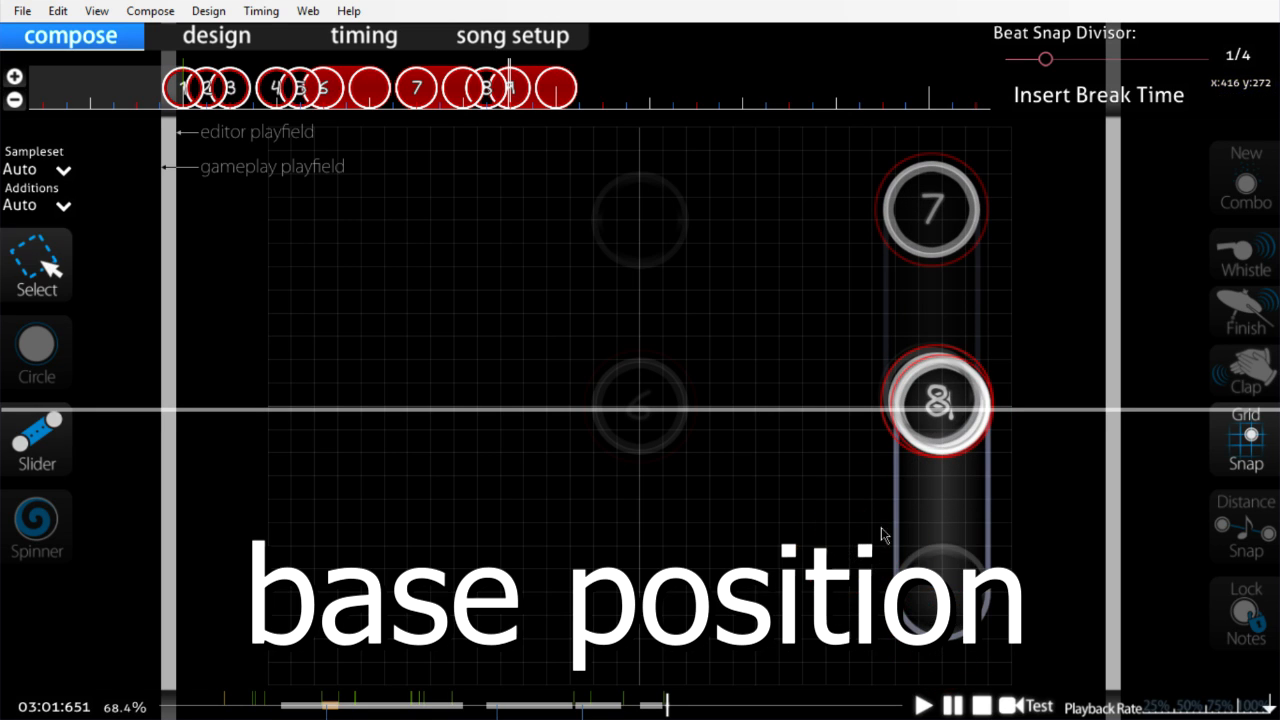
{"action": "left_click", "coordinate": [924, 515]}
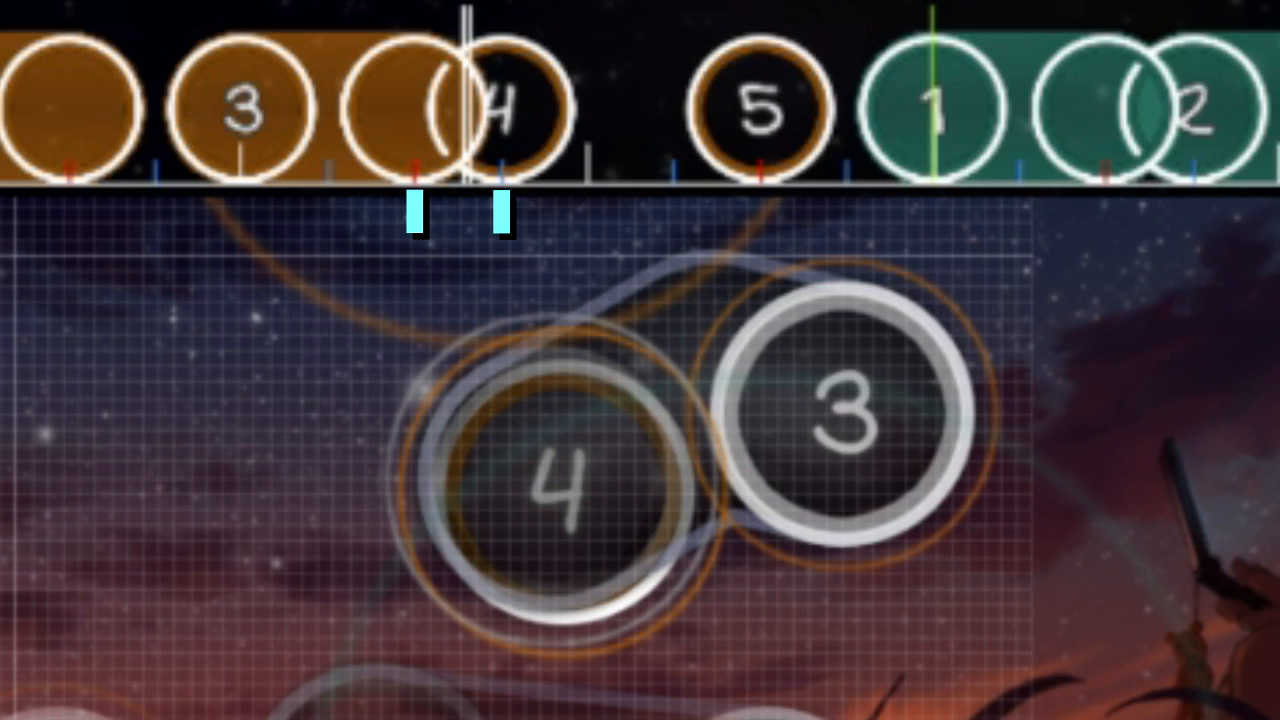
Step: Redo the variant with a short new-combo slider at slider 3's end and try to place a circle there
{"action": "key", "text": "ctrl+y"}
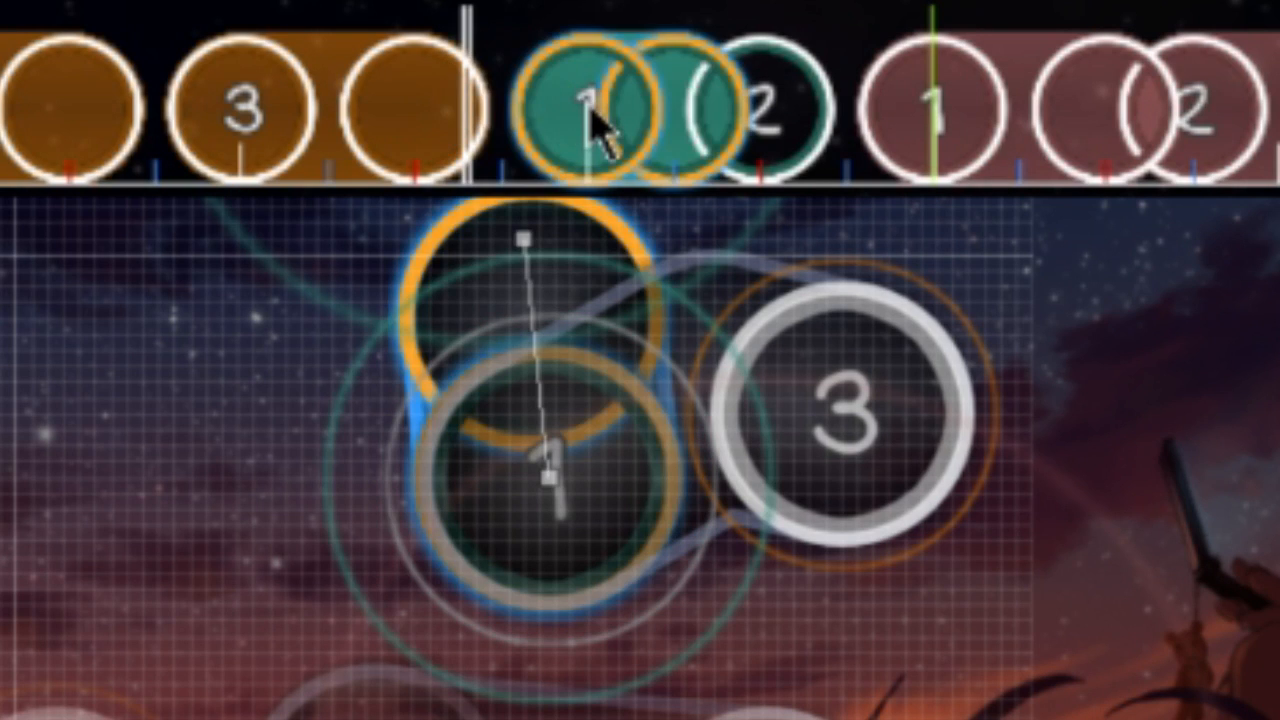
{"action": "key", "text": "2"}
{"action": "left_click", "coordinate": [553, 490]}
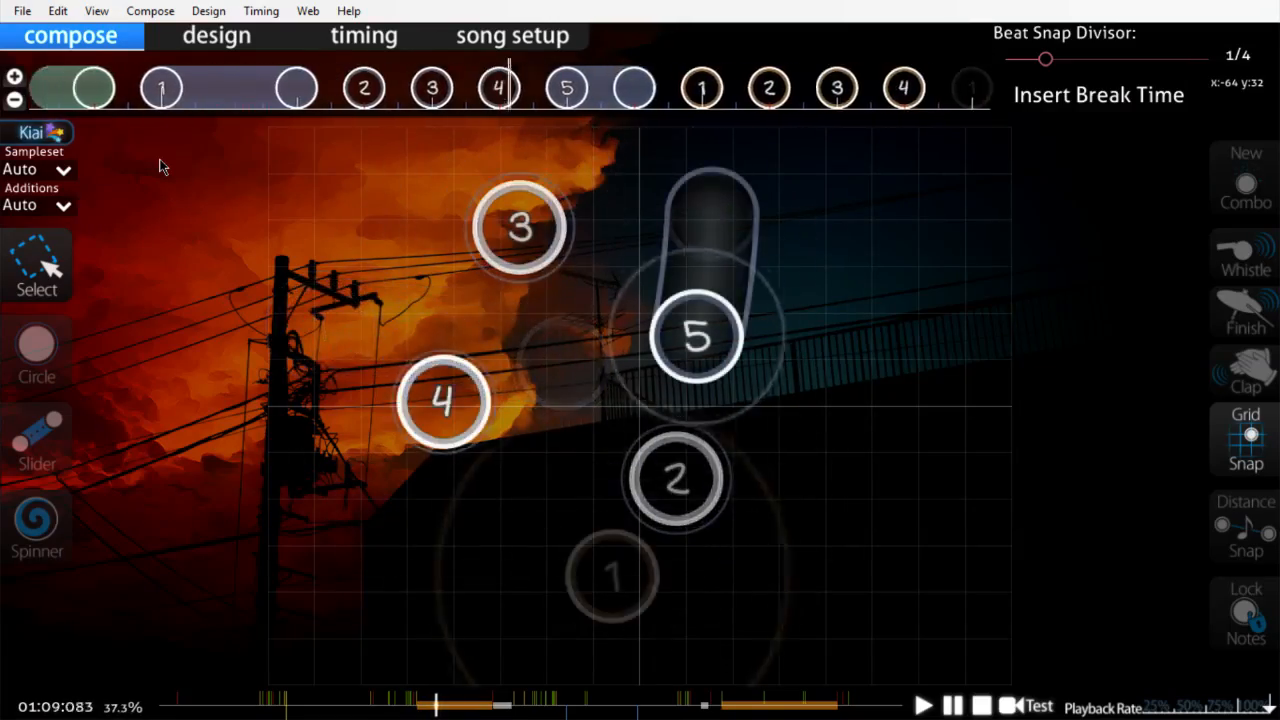
Step: Toggle the Stacking view option for the five-object combo around 01:09:083
{"action": "left_click", "coordinate": [96, 10]}
{"action": "left_click", "coordinate": [136, 291]}
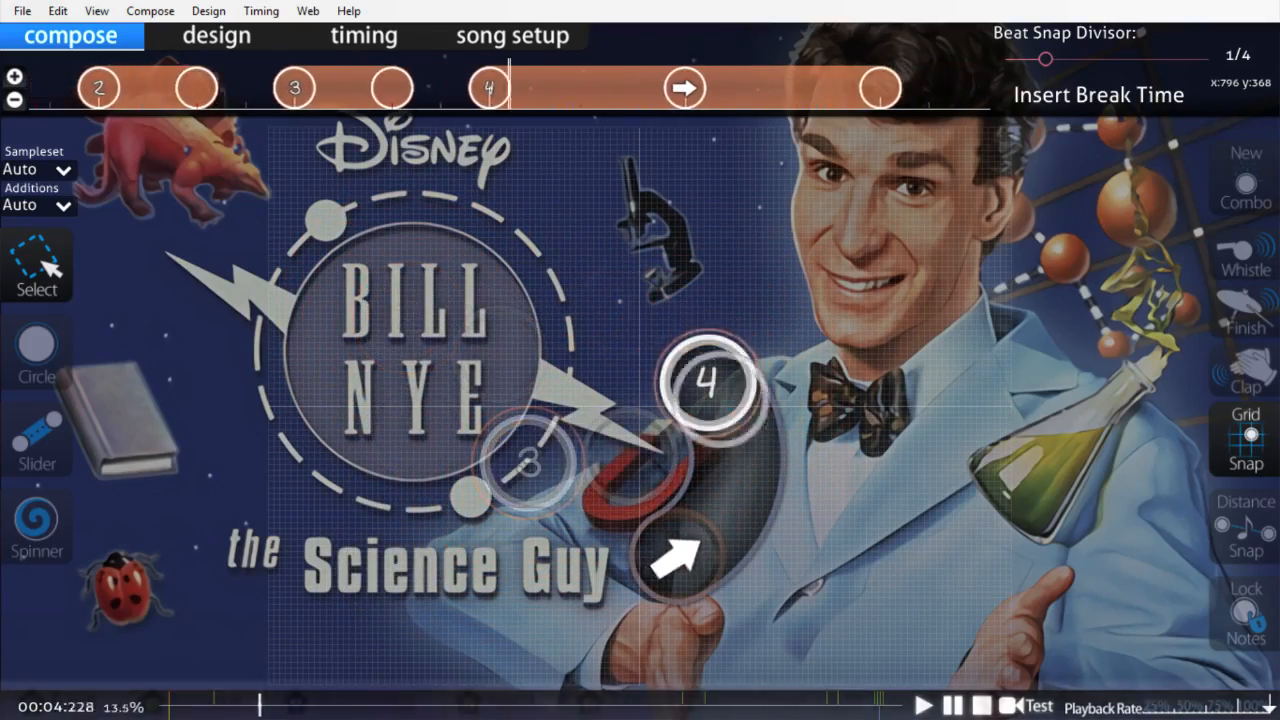
{"action": "mouse_move", "coordinate": [640, 702]}
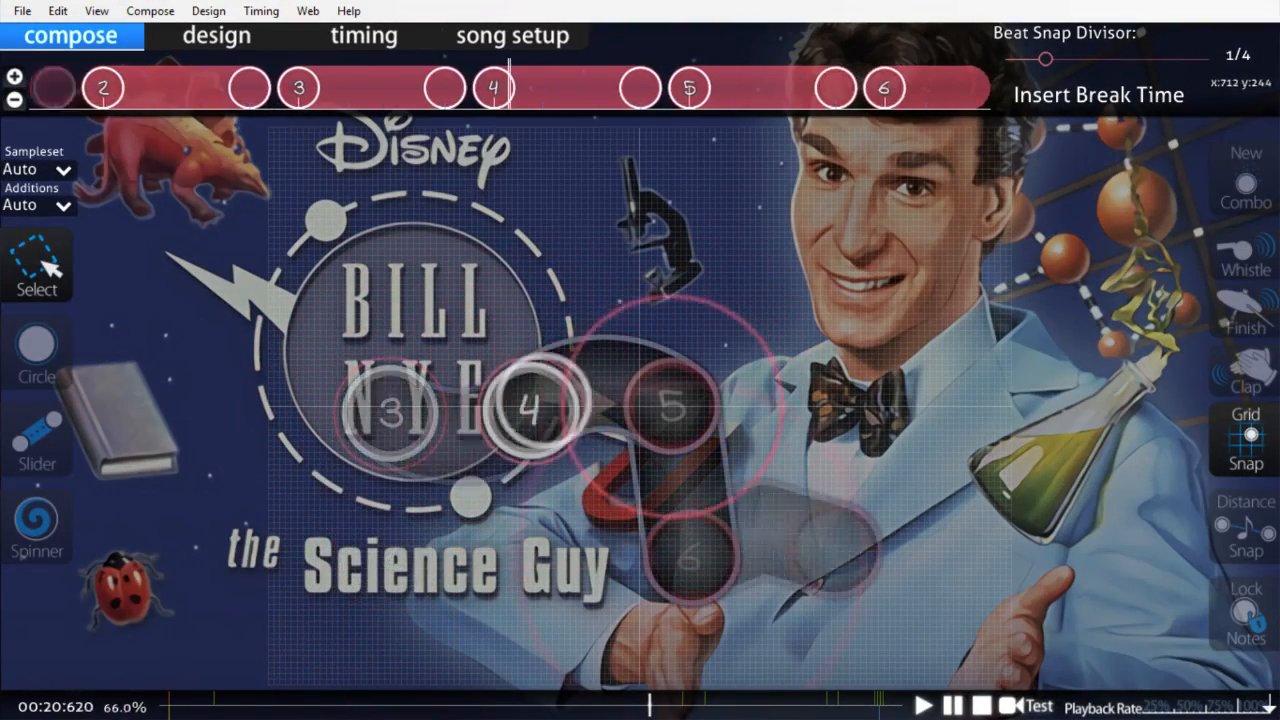
{"action": "left_click", "coordinate": [921, 502]}
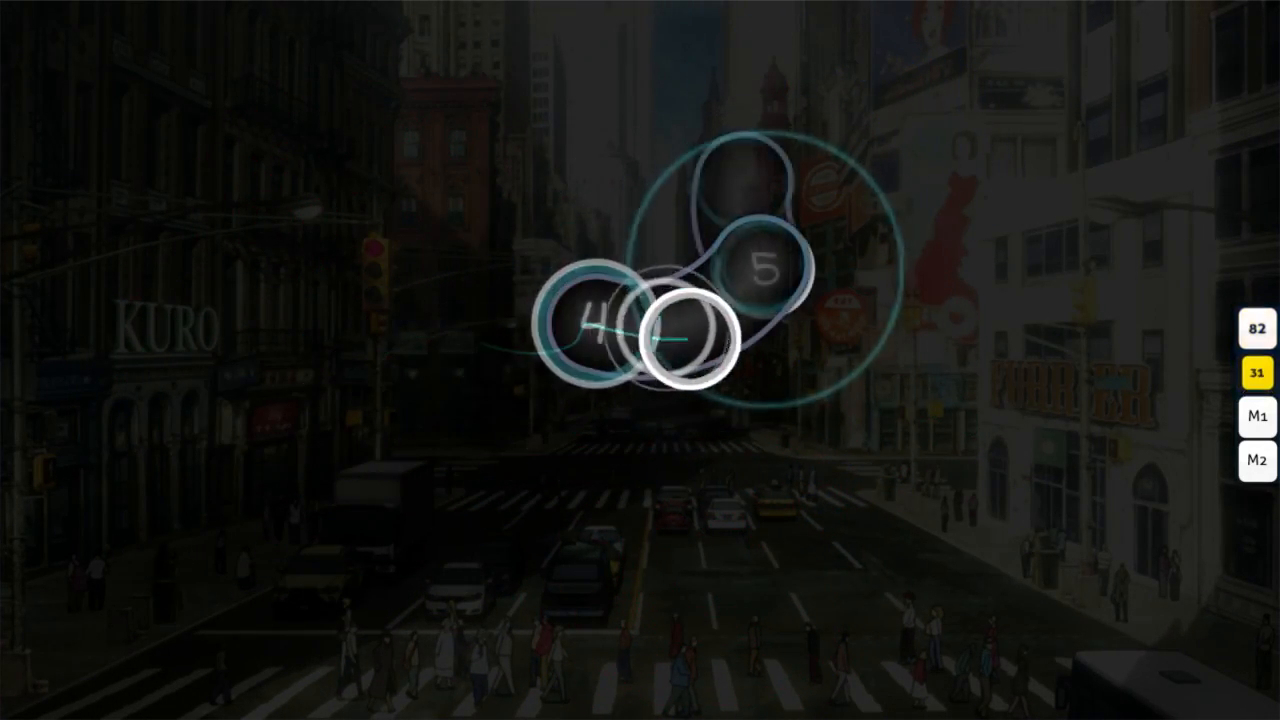
Step: Leave the gameplay view and examine the slider patterns in the editor between 00:31 and 00:43
{"action": "key", "text": "Escape"}
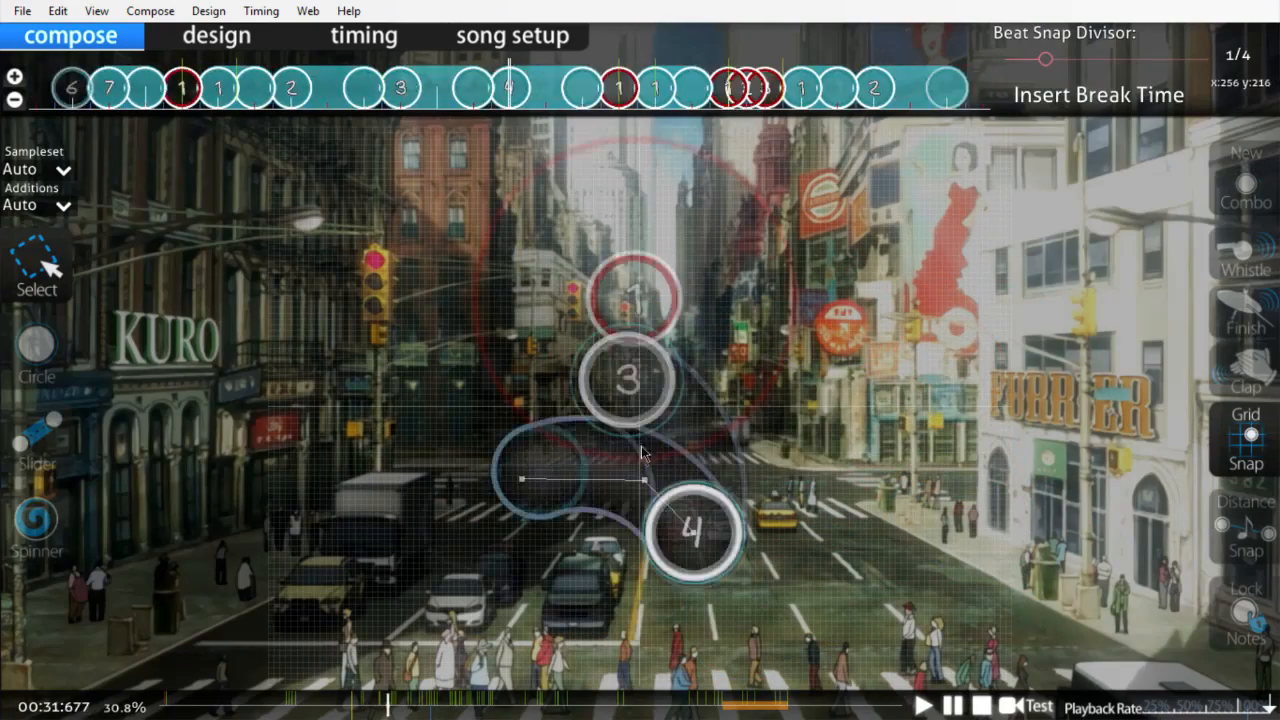
{"action": "scroll", "coordinate": [768, 552], "scroll_direction": "down", "scroll_amount": 20}
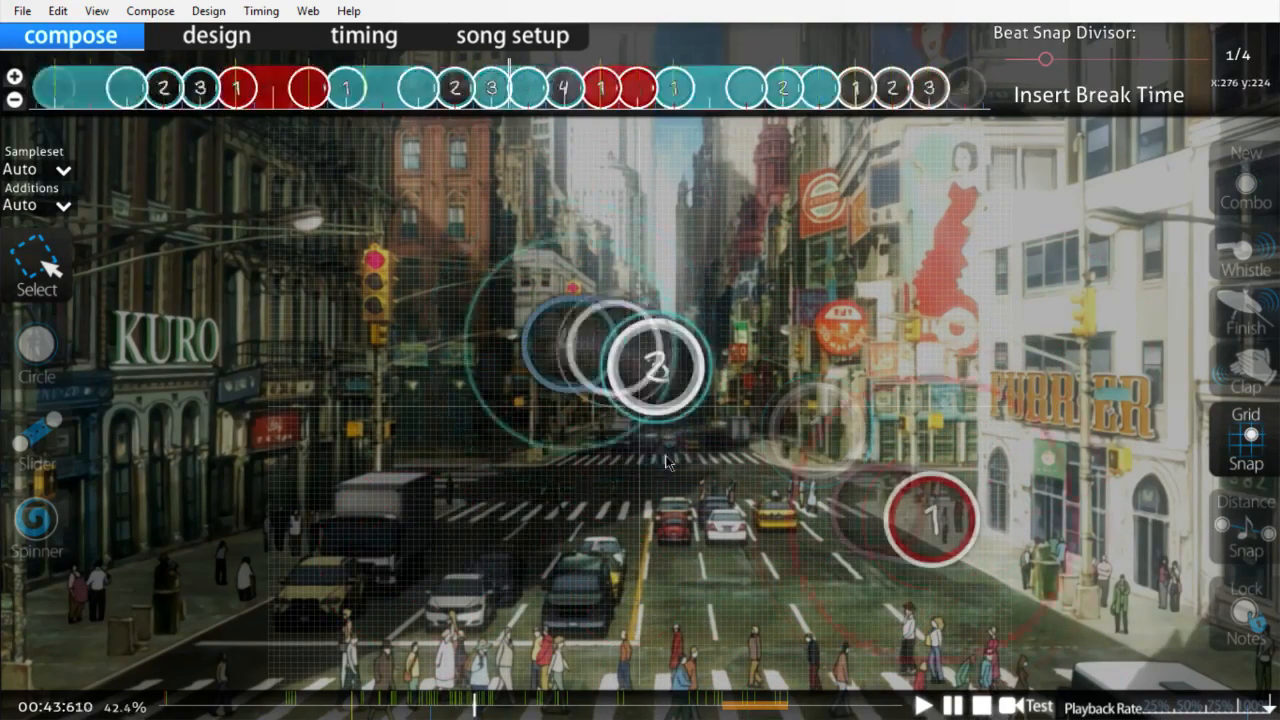
{"action": "left_click", "coordinate": [520, 522]}
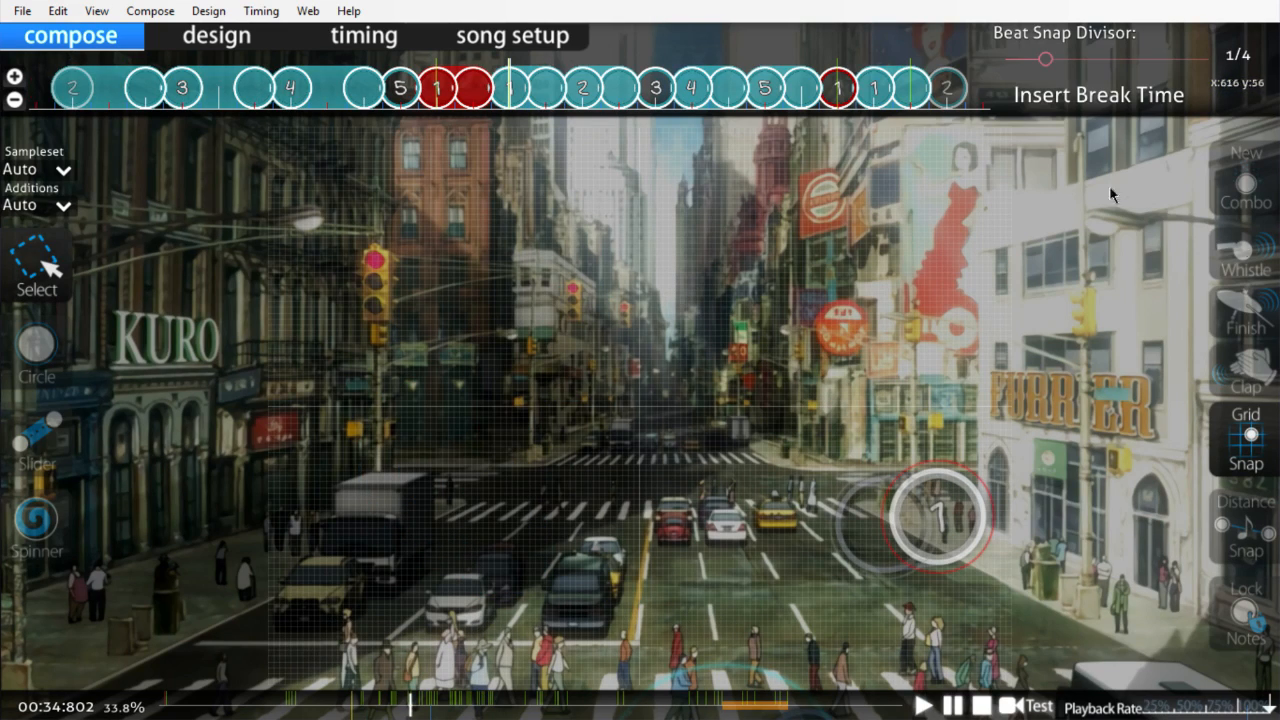
Step: Toggle the Stacking view option for the stacked objects at 00:34:802 and start playback
{"action": "left_click", "coordinate": [101, 11]}
{"action": "left_click", "coordinate": [130, 291]}
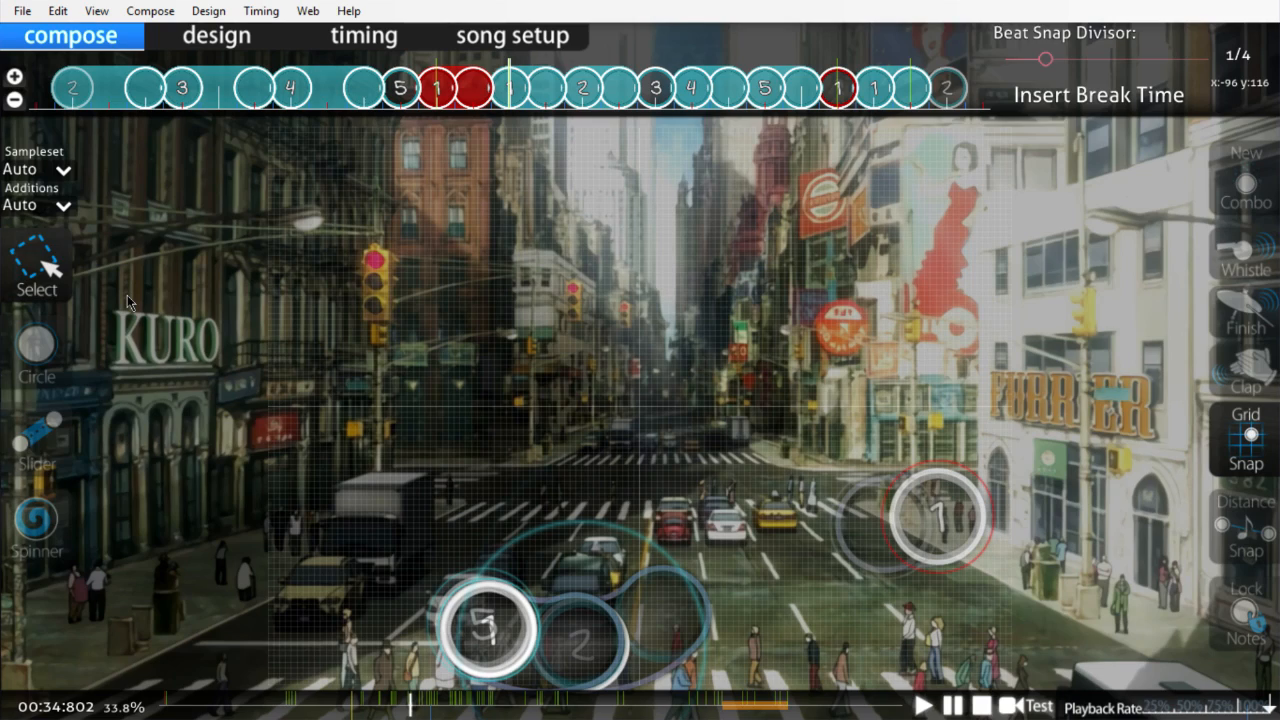
{"action": "key", "text": "space"}
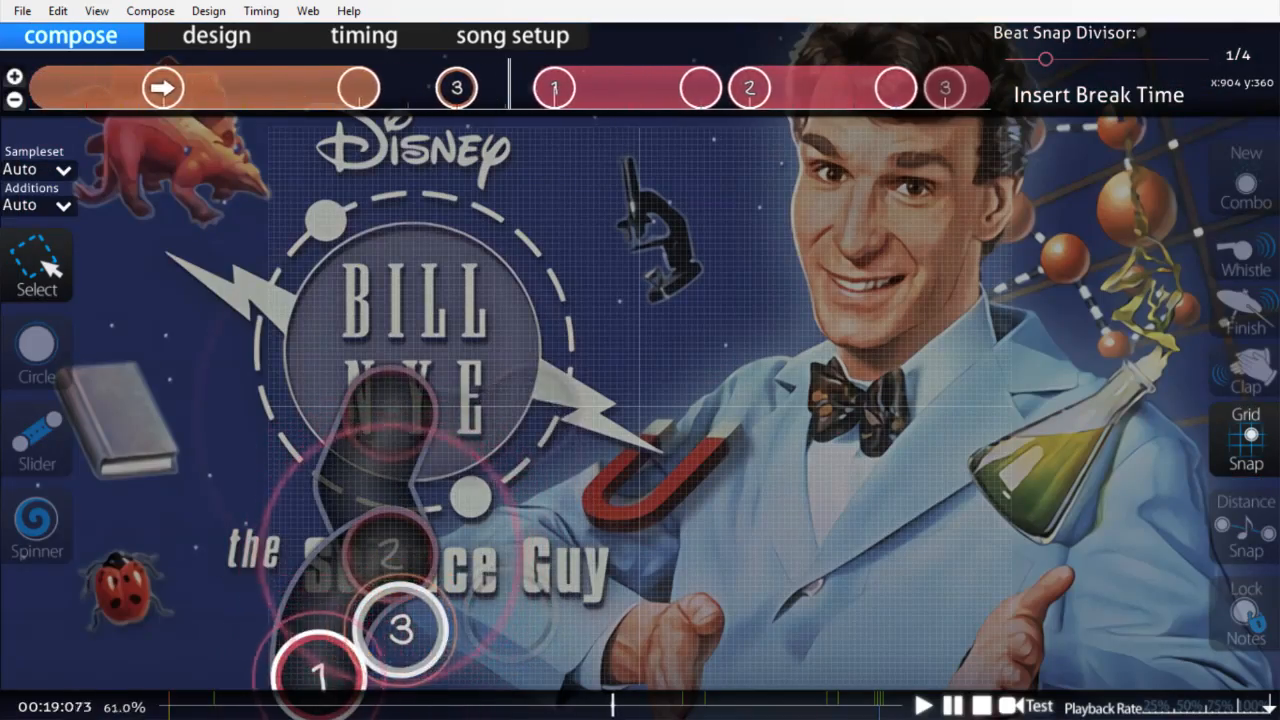
{"action": "right_click", "coordinate": [958, 425]}
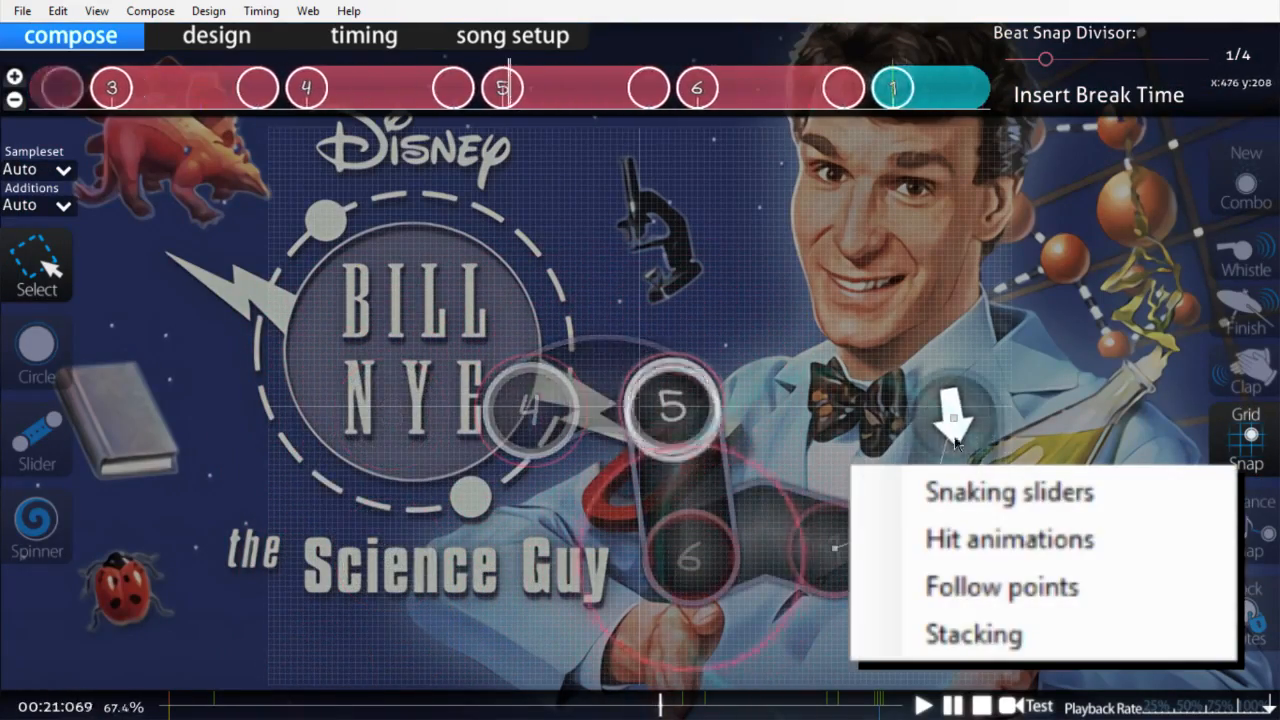